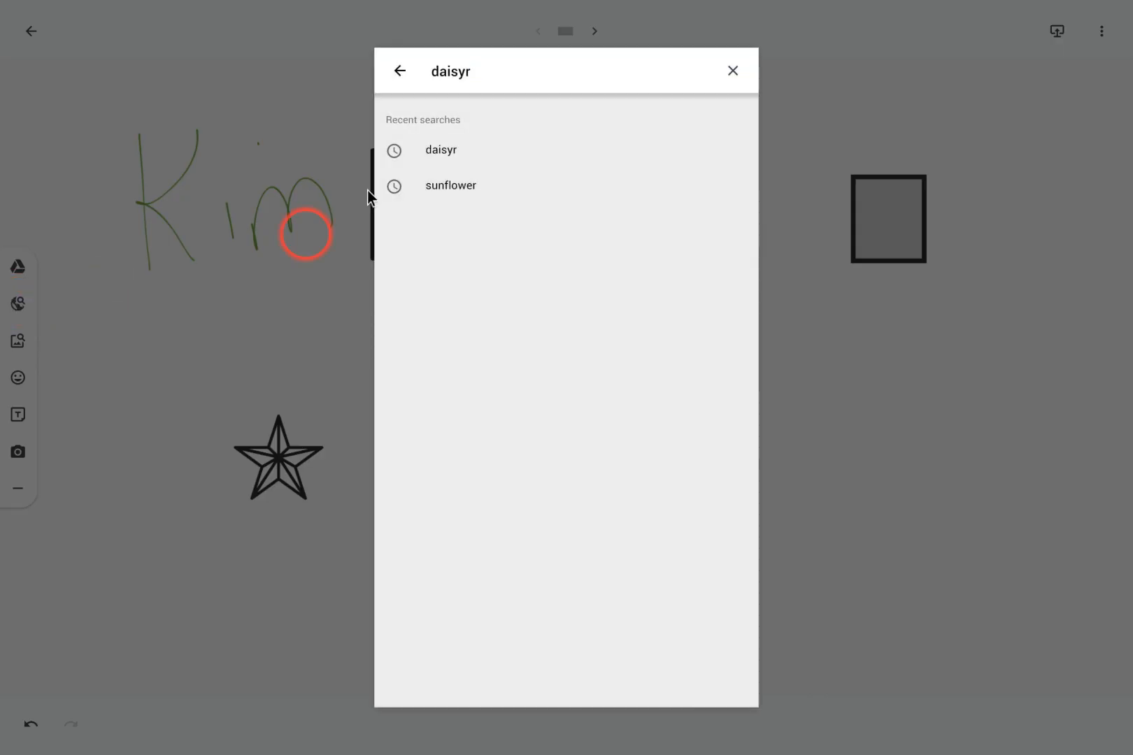
Step: Search the web for sunflower and expand the question "What is the symbolism of a sunflower?" in the results
{"action": "left_click", "coordinate": [436, 185]}
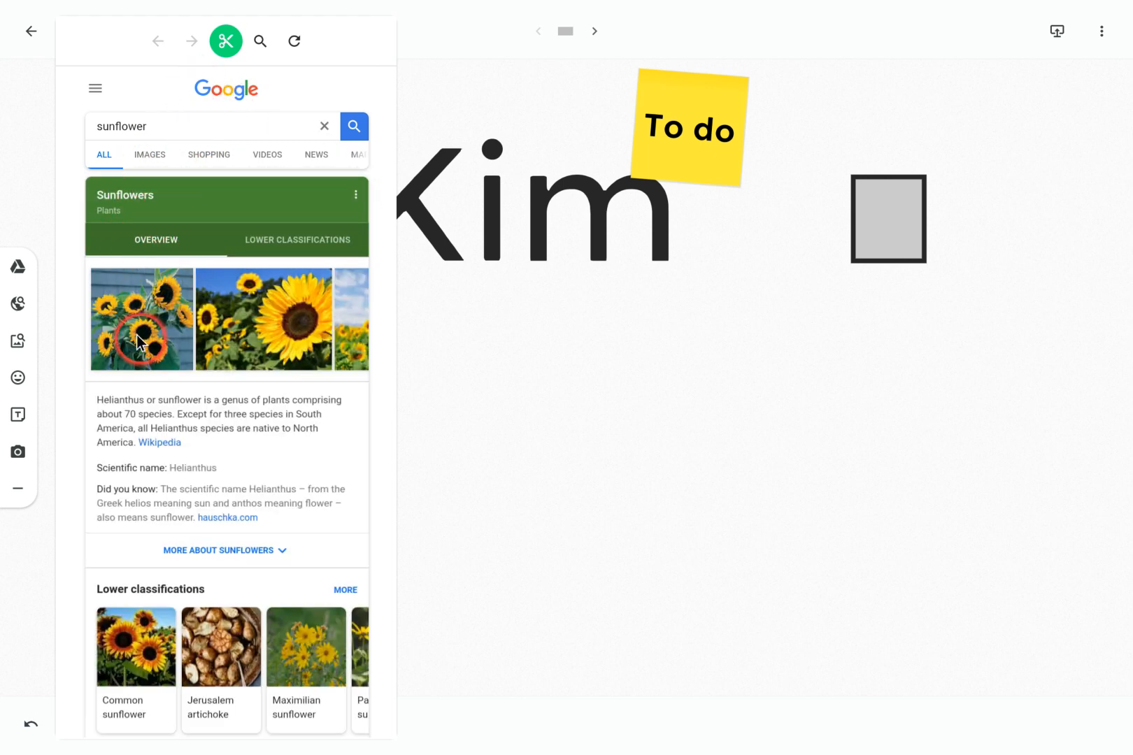
{"action": "scroll", "coordinate": [285, 288], "scroll_direction": "down", "scroll_amount": 3}
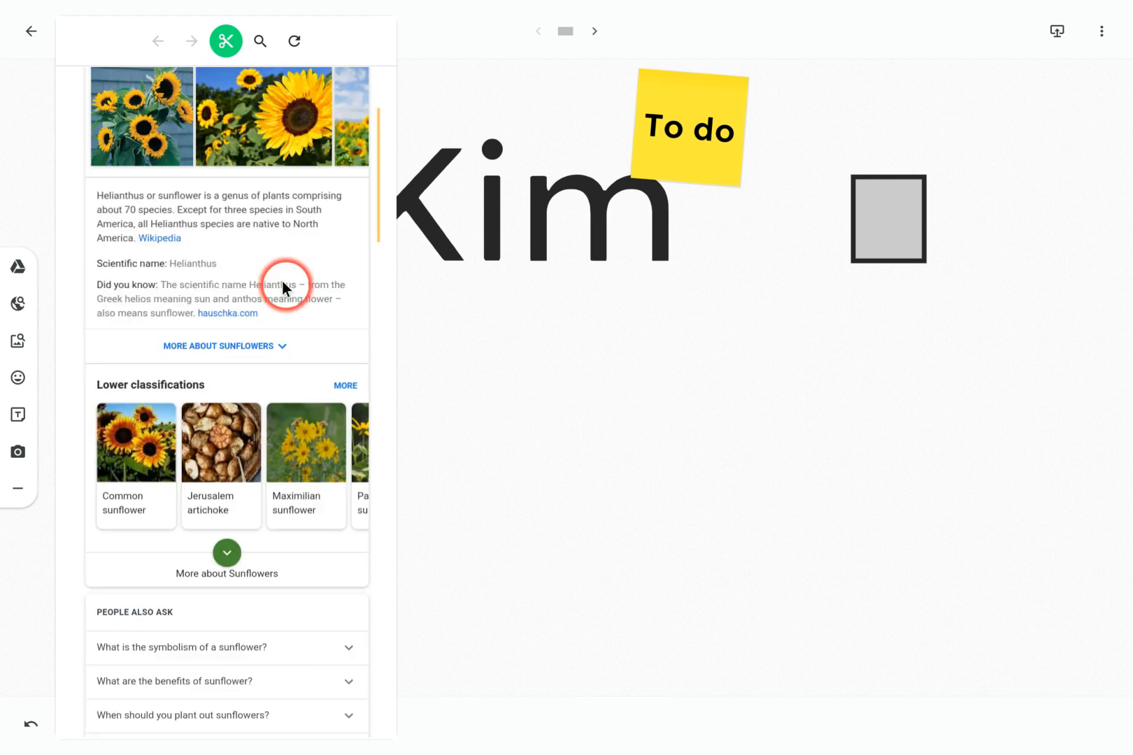
{"action": "double_click", "coordinate": [272, 284]}
{"action": "scroll", "coordinate": [240, 266], "scroll_direction": "down", "scroll_amount": 1}
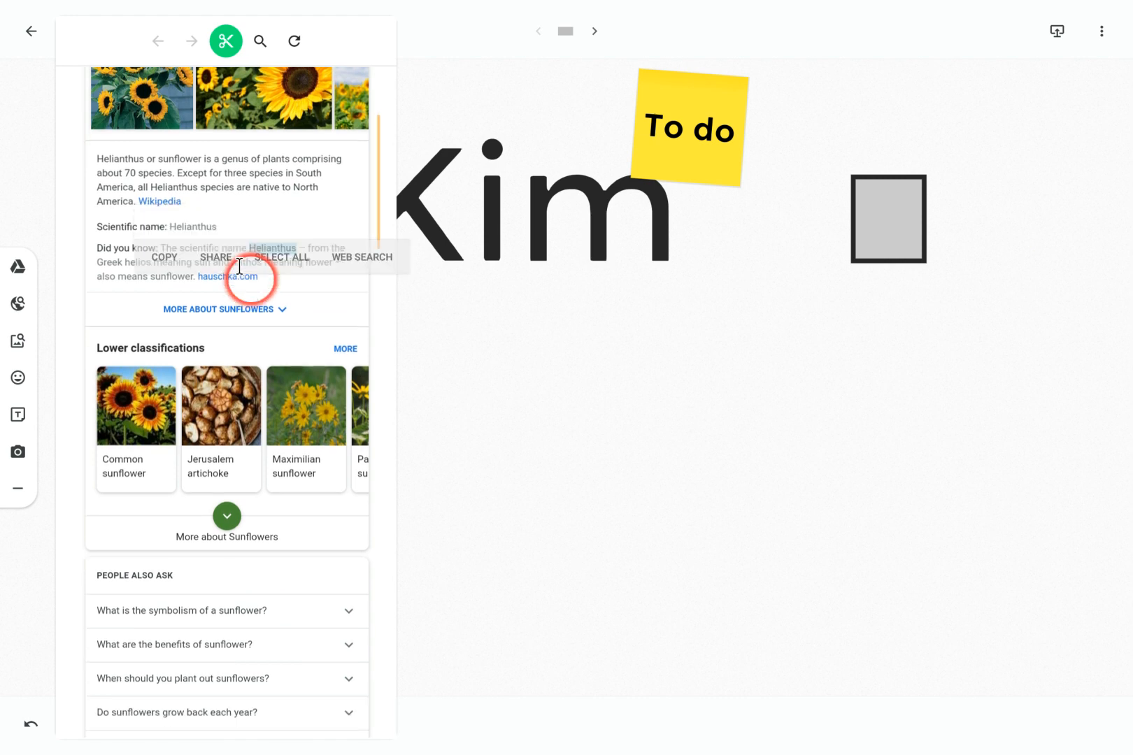
{"action": "scroll", "coordinate": [191, 332], "scroll_direction": "up", "scroll_amount": 4}
{"action": "scroll", "coordinate": [191, 333], "scroll_direction": "down", "scroll_amount": 4}
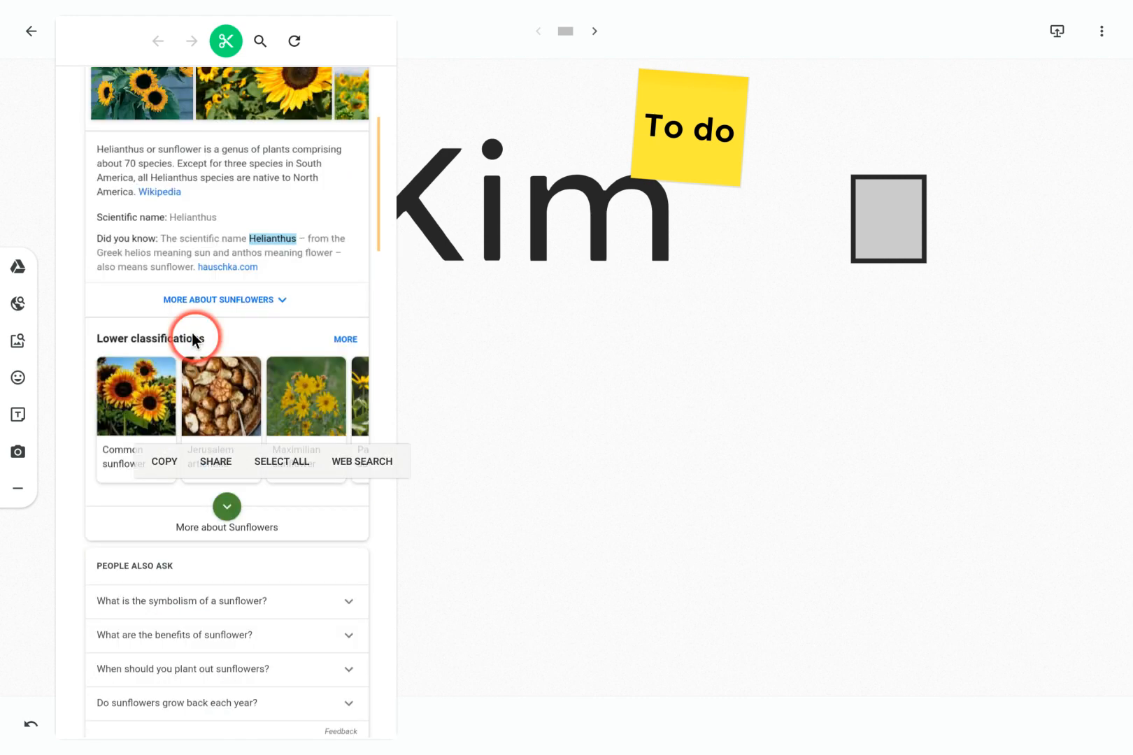
{"action": "double_click", "coordinate": [178, 435]}
{"action": "scroll", "coordinate": [177, 420], "scroll_direction": "down", "scroll_amount": 1}
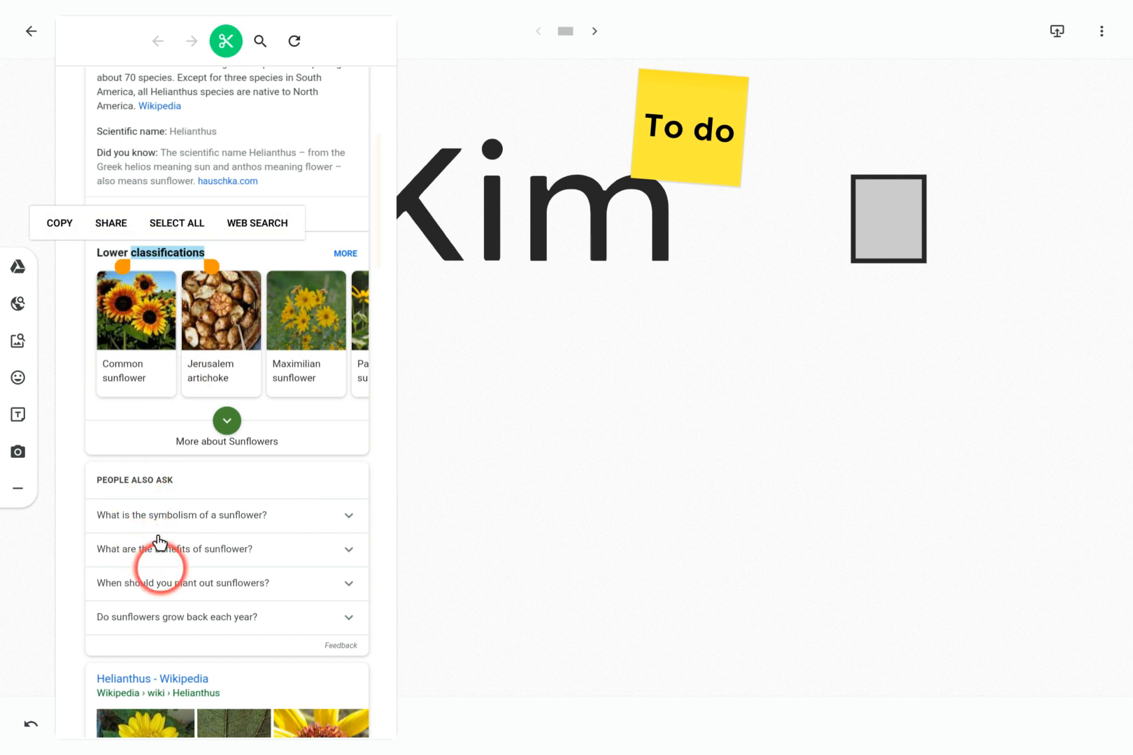
{"action": "left_click", "coordinate": [159, 504]}
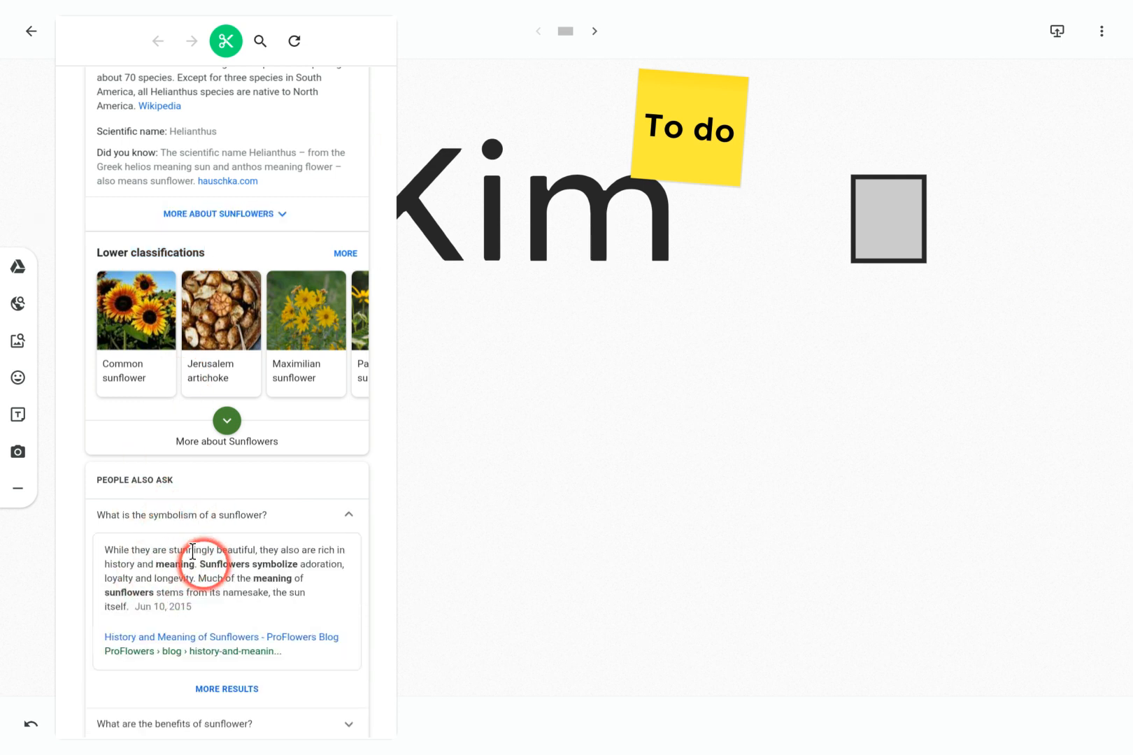
Step: Clip the sunflower results from the scientific name down to the symbolism answer and place the clipping below the To do note
{"action": "left_click", "coordinate": [224, 42]}
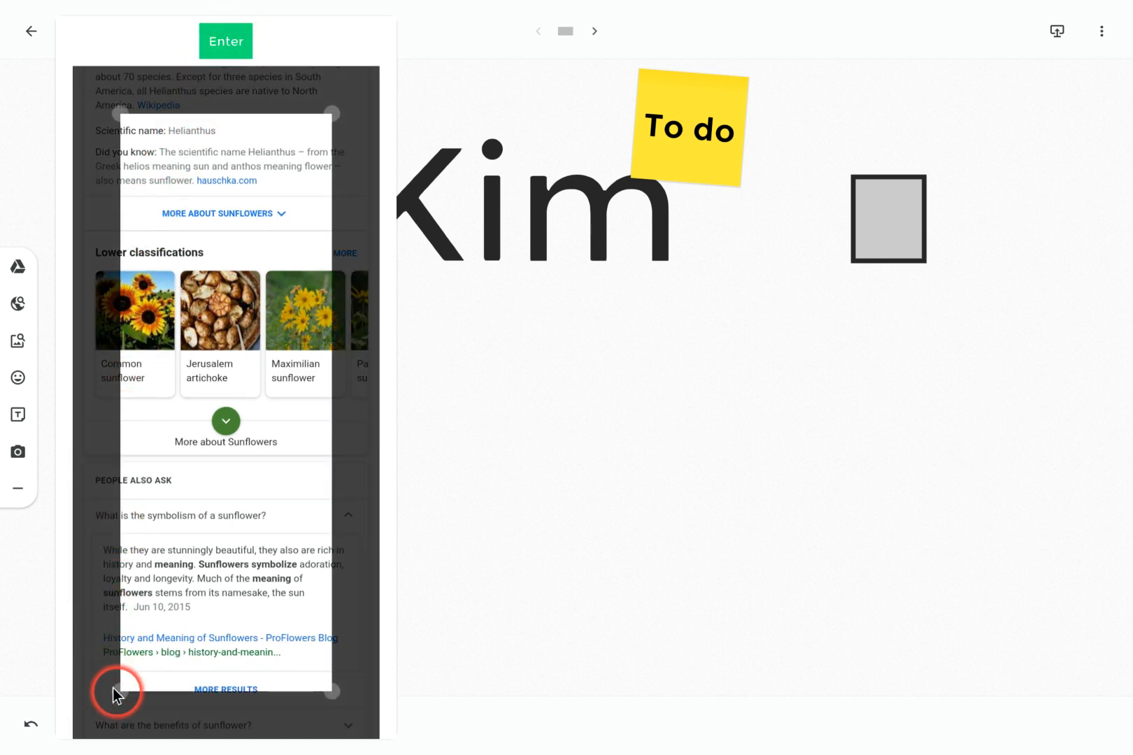
{"action": "left_click_drag", "start_coordinate": [117, 692], "coordinate": [753, 479]}
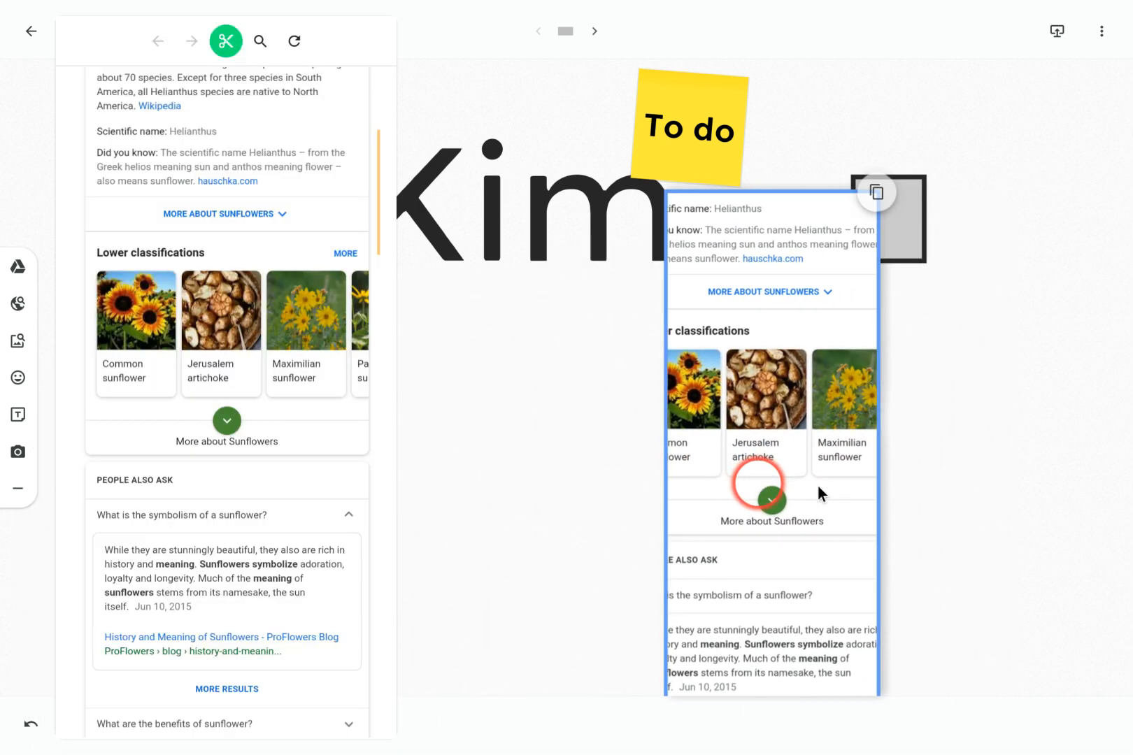
{"action": "left_click", "coordinate": [905, 494]}
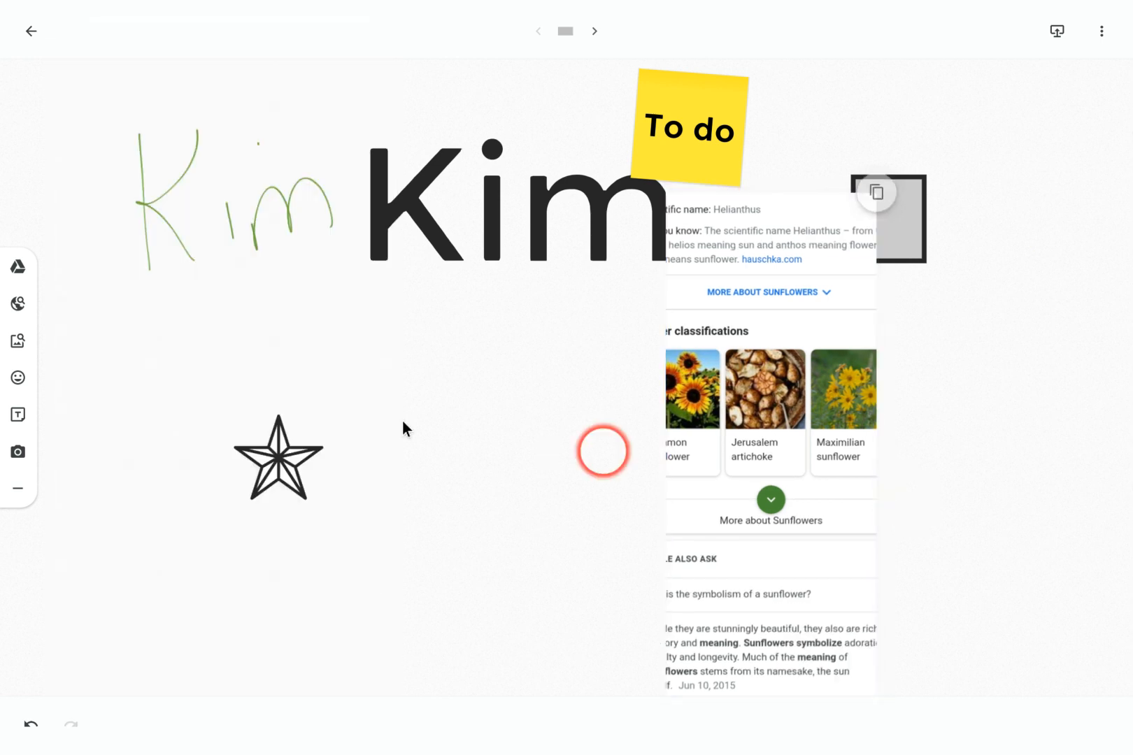
Step: Search for sunflower images and insert the photo of a large bloom with smaller sunflowers behind it on the frame
{"action": "left_click", "coordinate": [17, 342]}
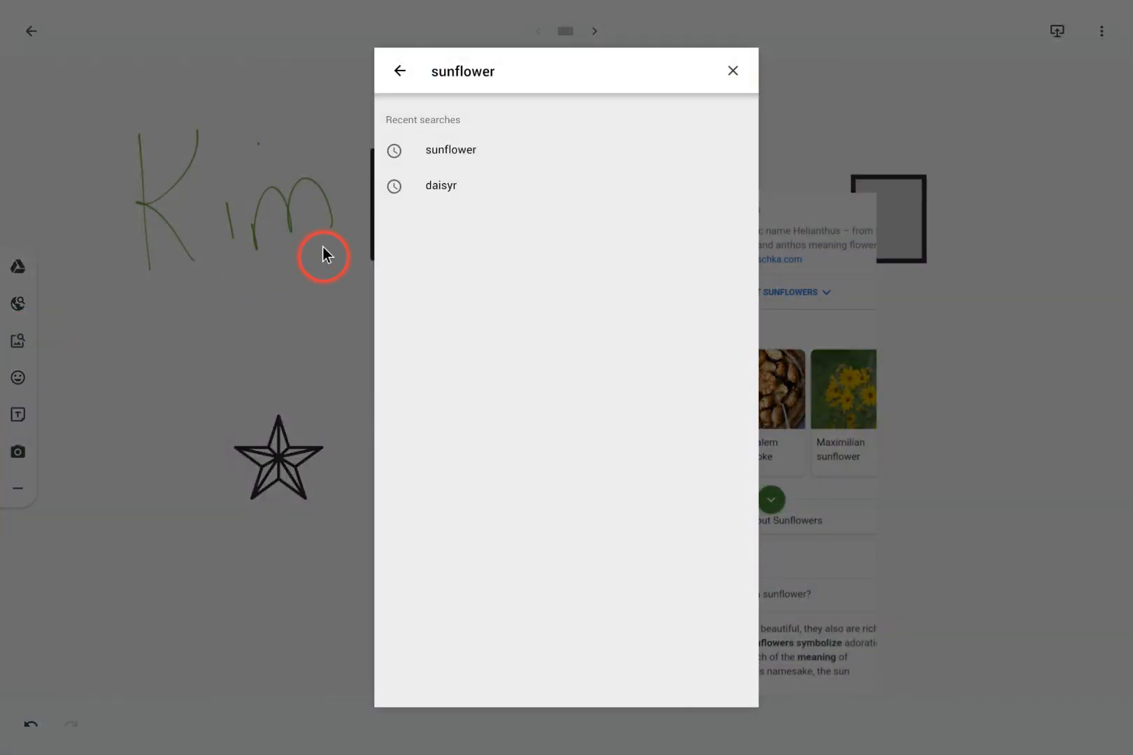
{"action": "left_click", "coordinate": [443, 151]}
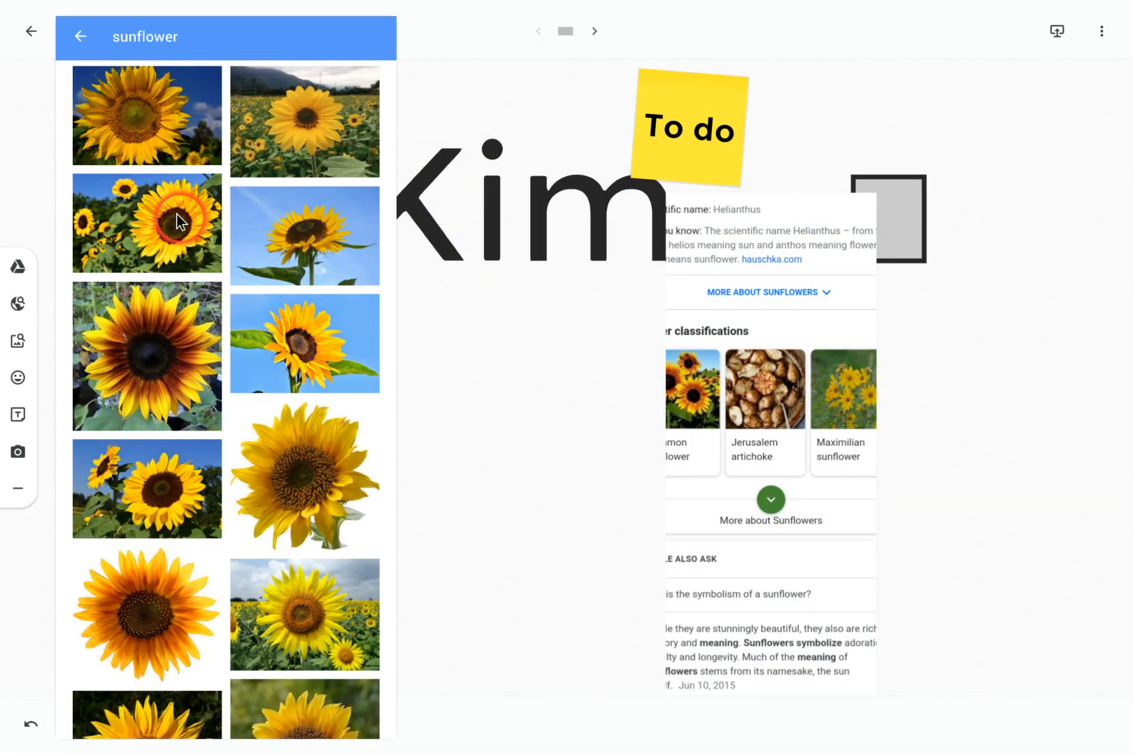
{"action": "left_click", "coordinate": [176, 217]}
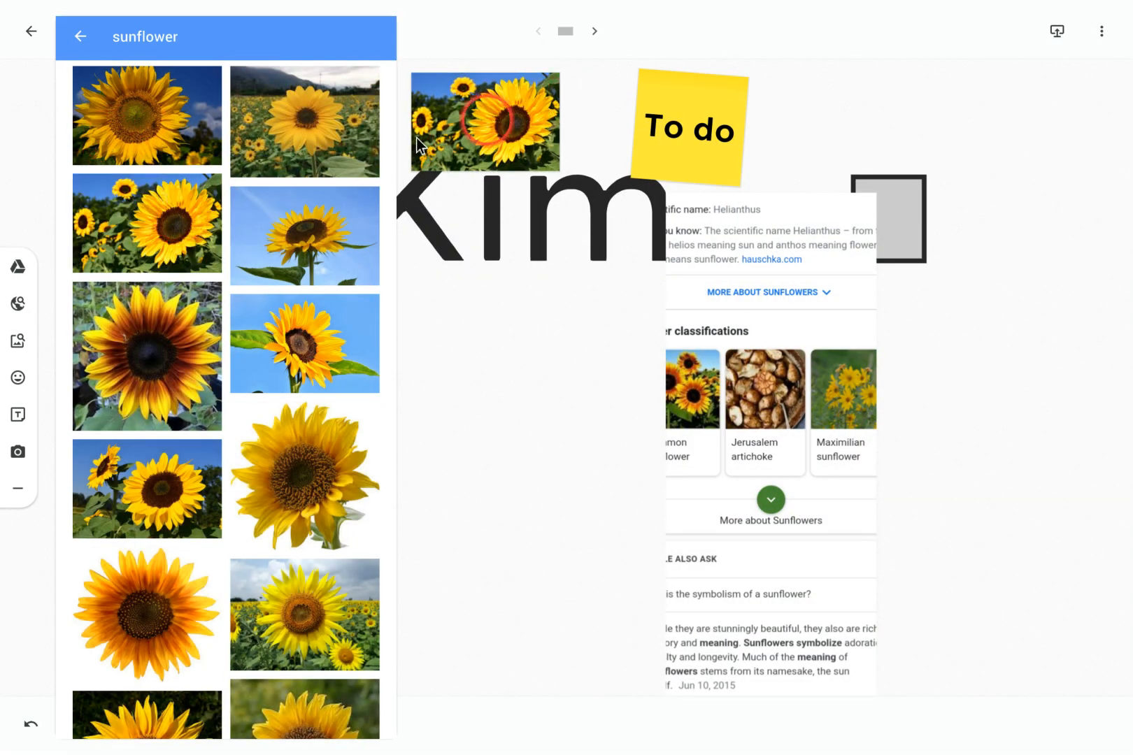
{"action": "left_click", "coordinate": [501, 329]}
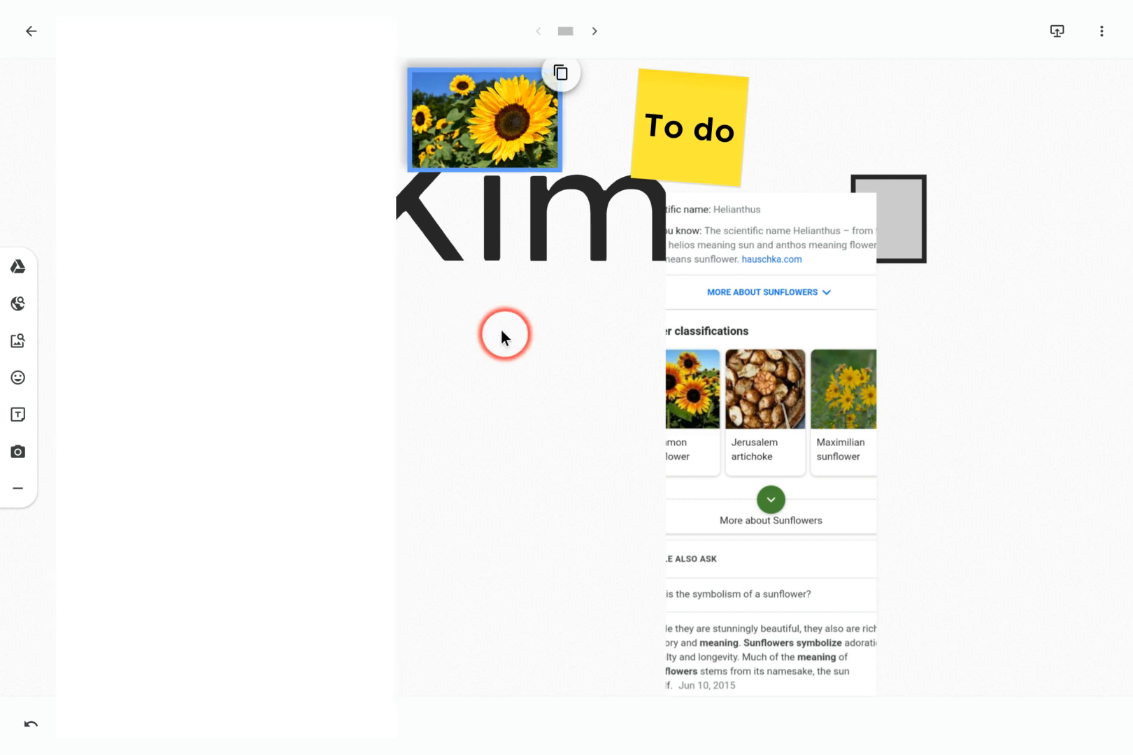
Step: Place a green check mark sticker in the open area below the sunflower photo
{"action": "left_click", "coordinate": [19, 379]}
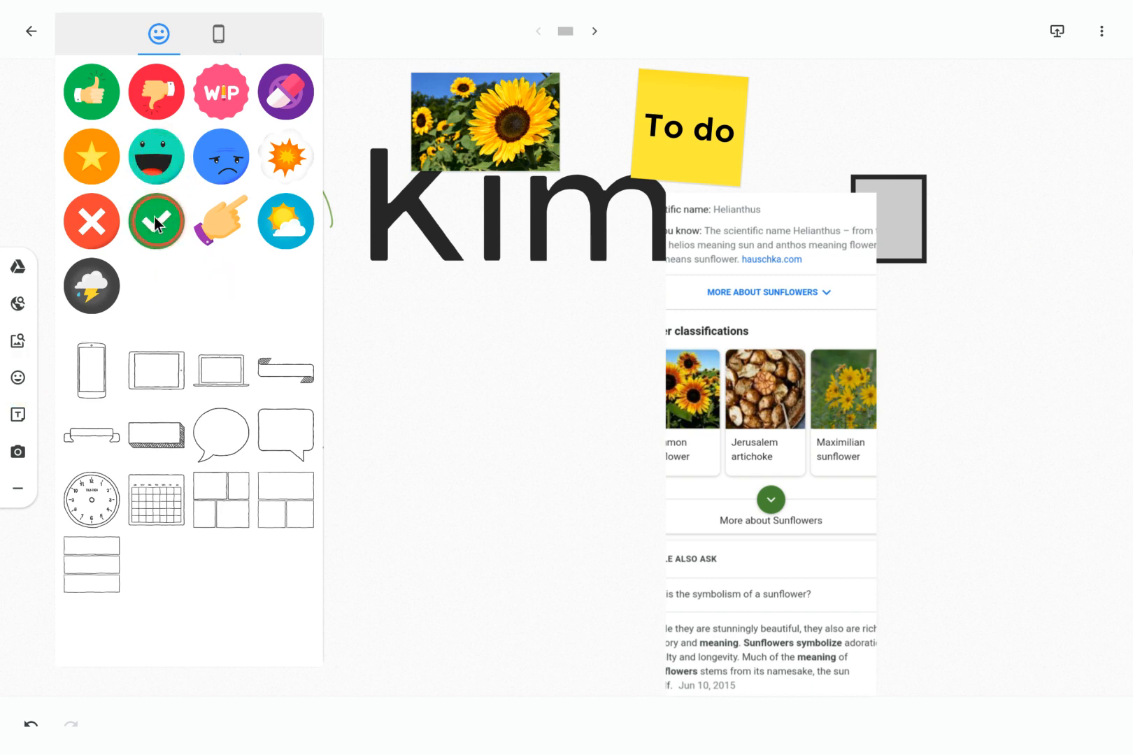
{"action": "left_click_drag", "start_coordinate": [154, 217], "coordinate": [435, 357]}
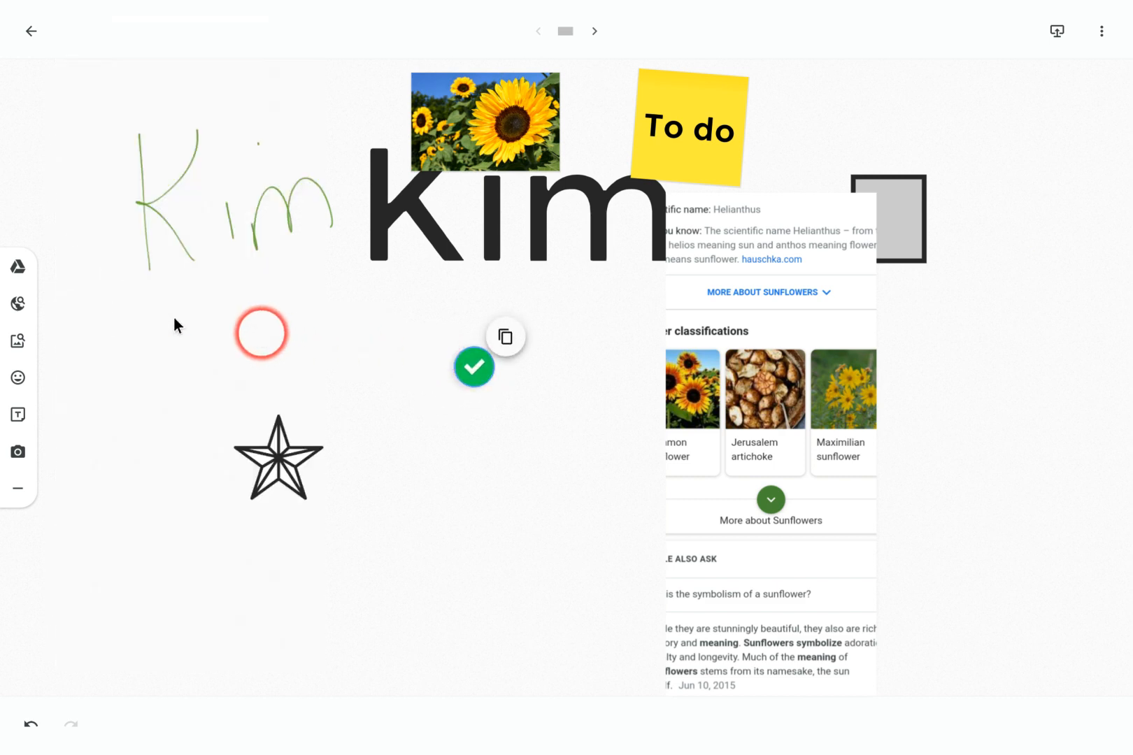
{"action": "left_click", "coordinate": [16, 414]}
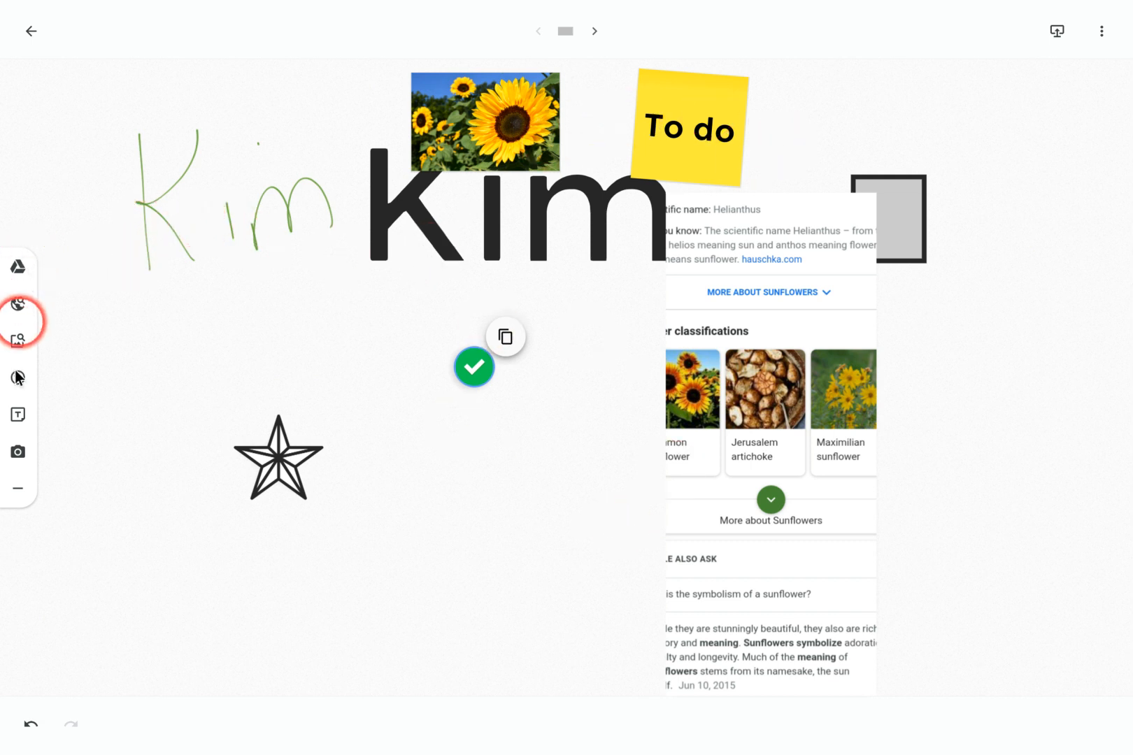
Step: Add a second frame and set its background to the blue grid
{"action": "left_click", "coordinate": [589, 28]}
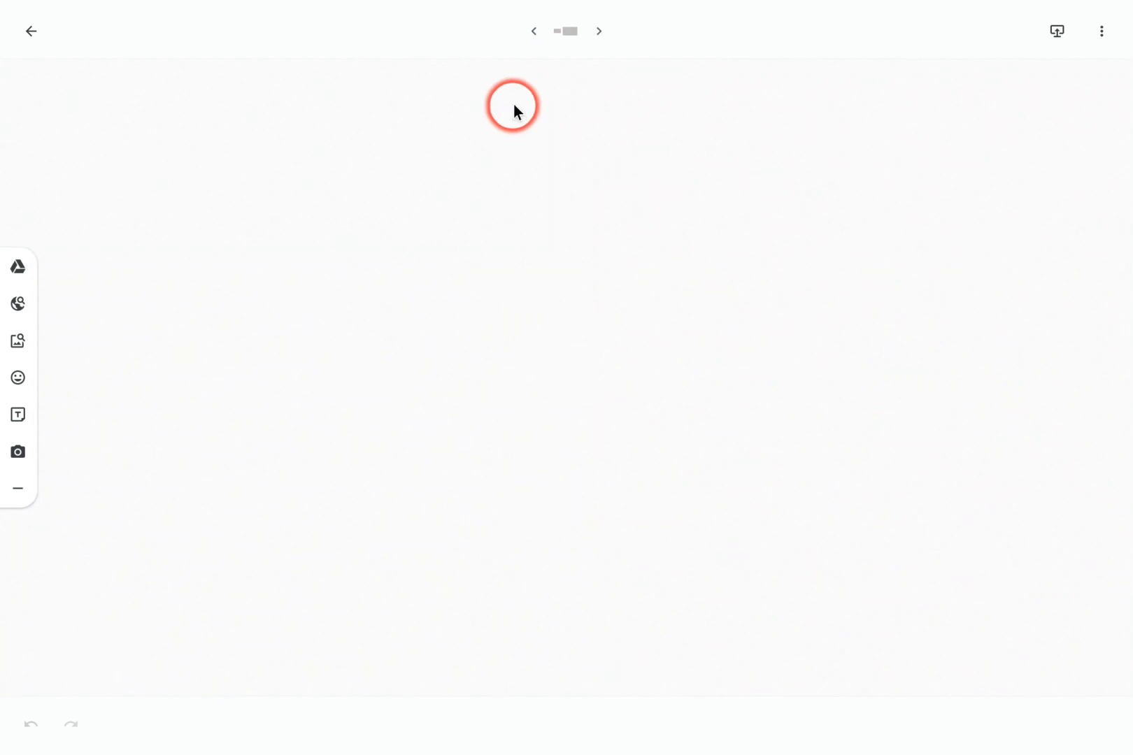
{"action": "left_click", "coordinate": [567, 32]}
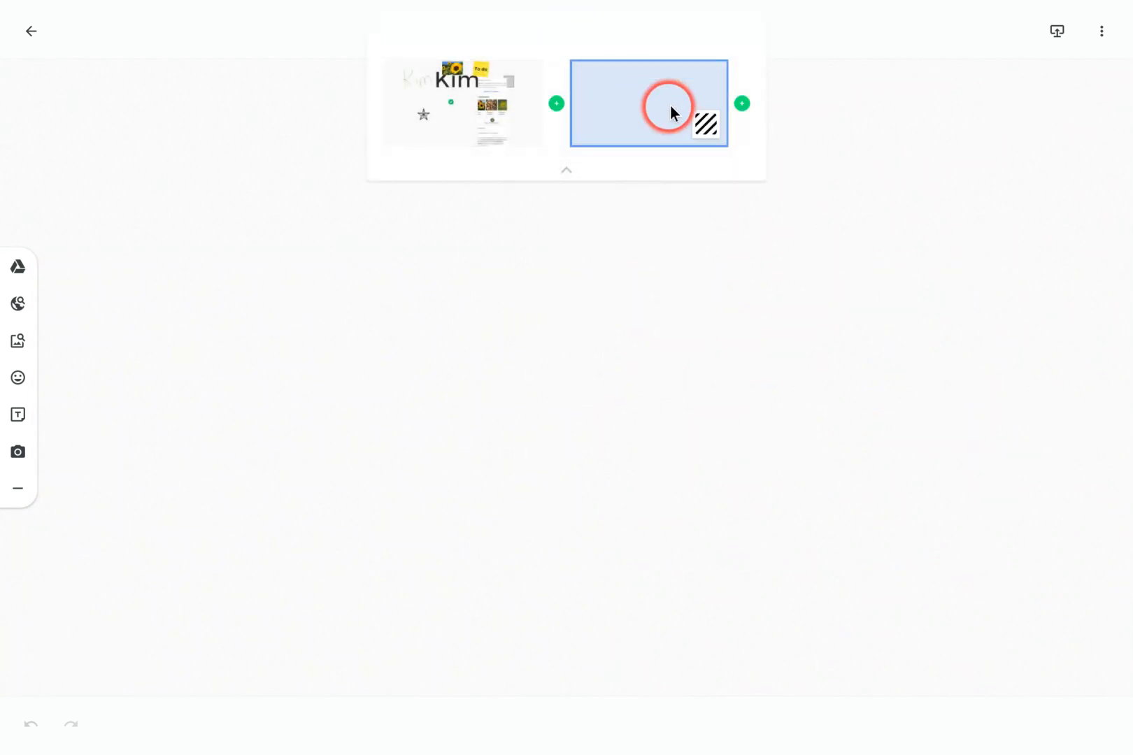
{"action": "left_click", "coordinate": [705, 124]}
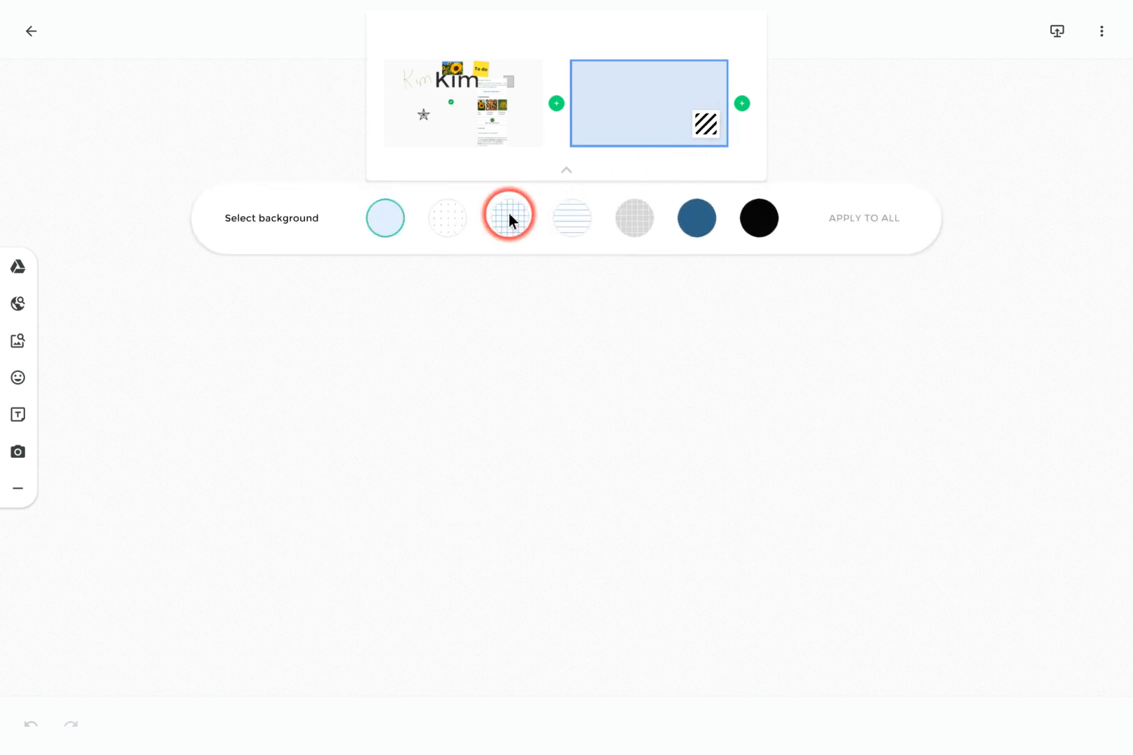
{"action": "left_click", "coordinate": [509, 217]}
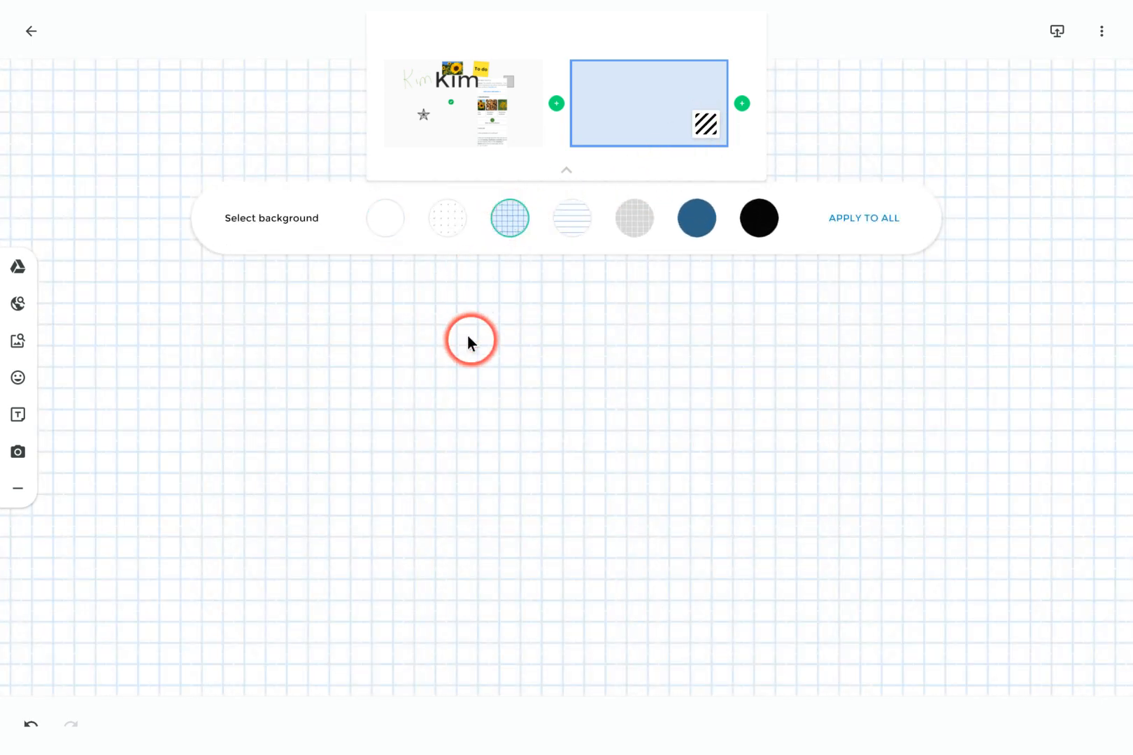
{"action": "left_click", "coordinate": [879, 114]}
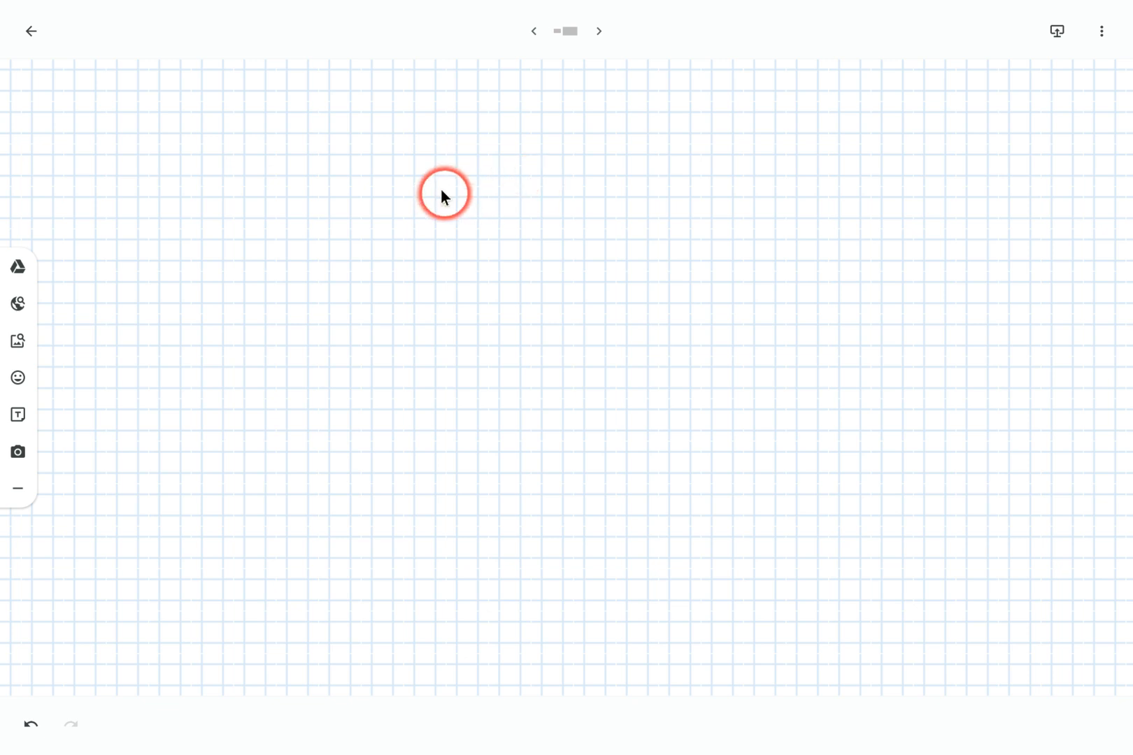
Step: Draw a green pen rectangle on the grid frame and, beside it, a diagonal arrow rising above a horizontal line
{"action": "left_click", "coordinate": [17, 488]}
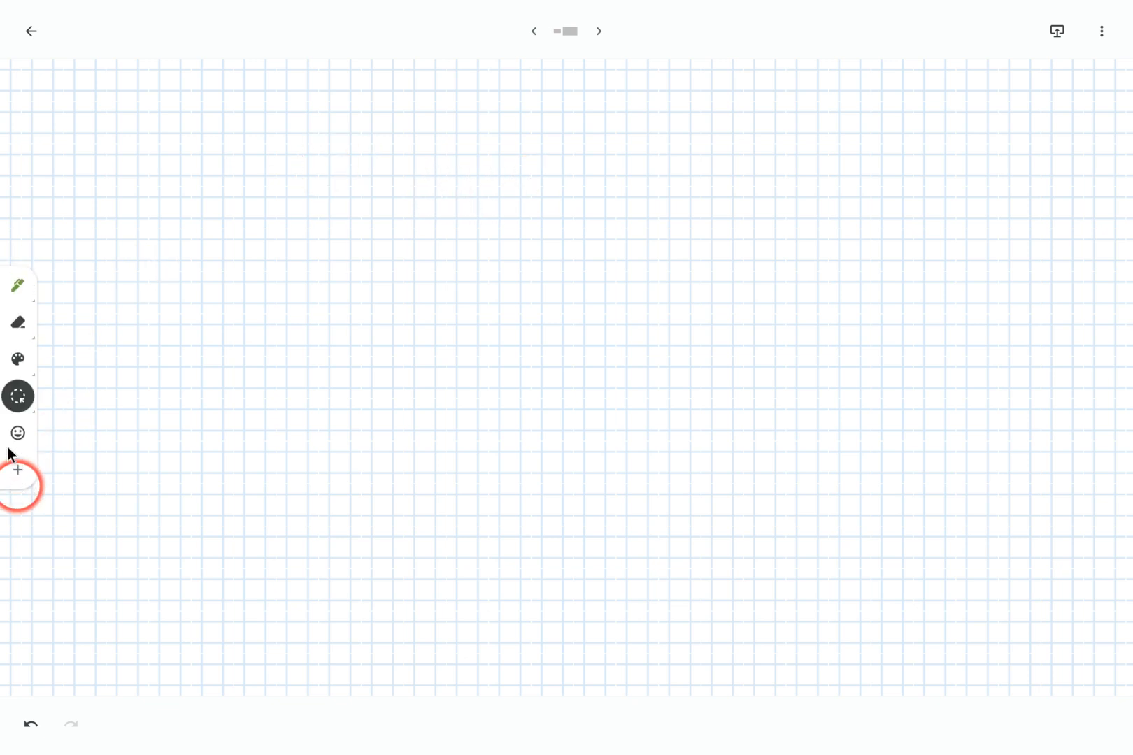
{"action": "left_click", "coordinate": [17, 285]}
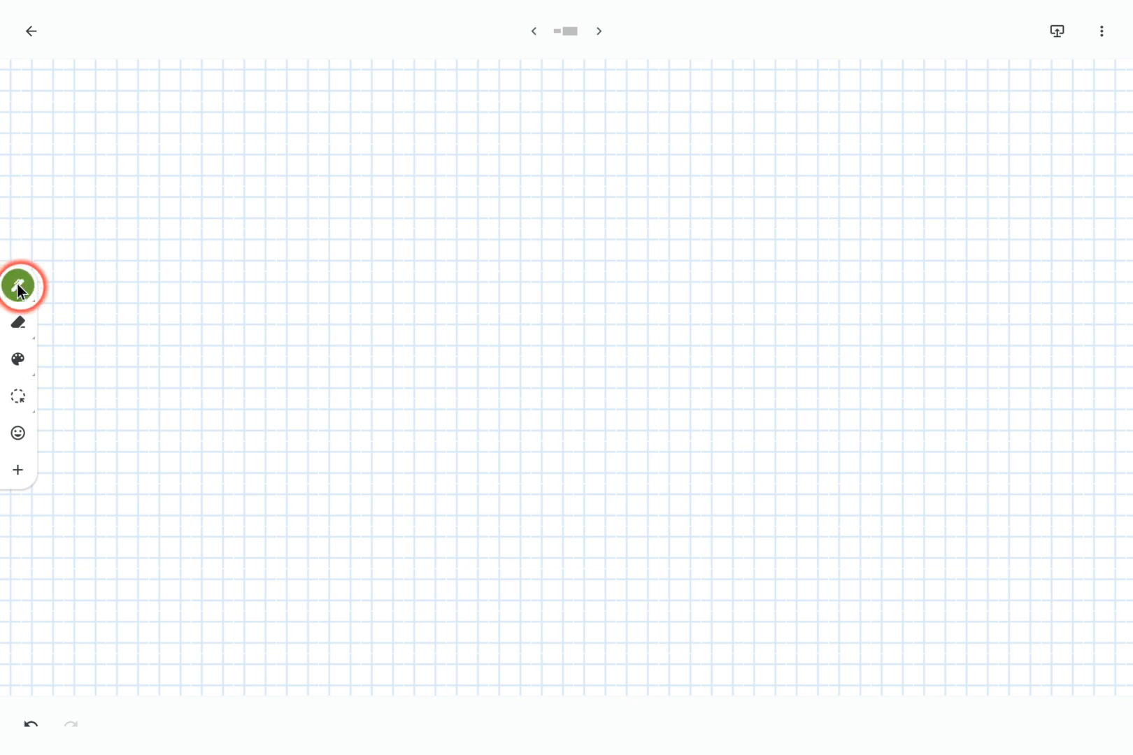
{"action": "left_click", "coordinate": [20, 286]}
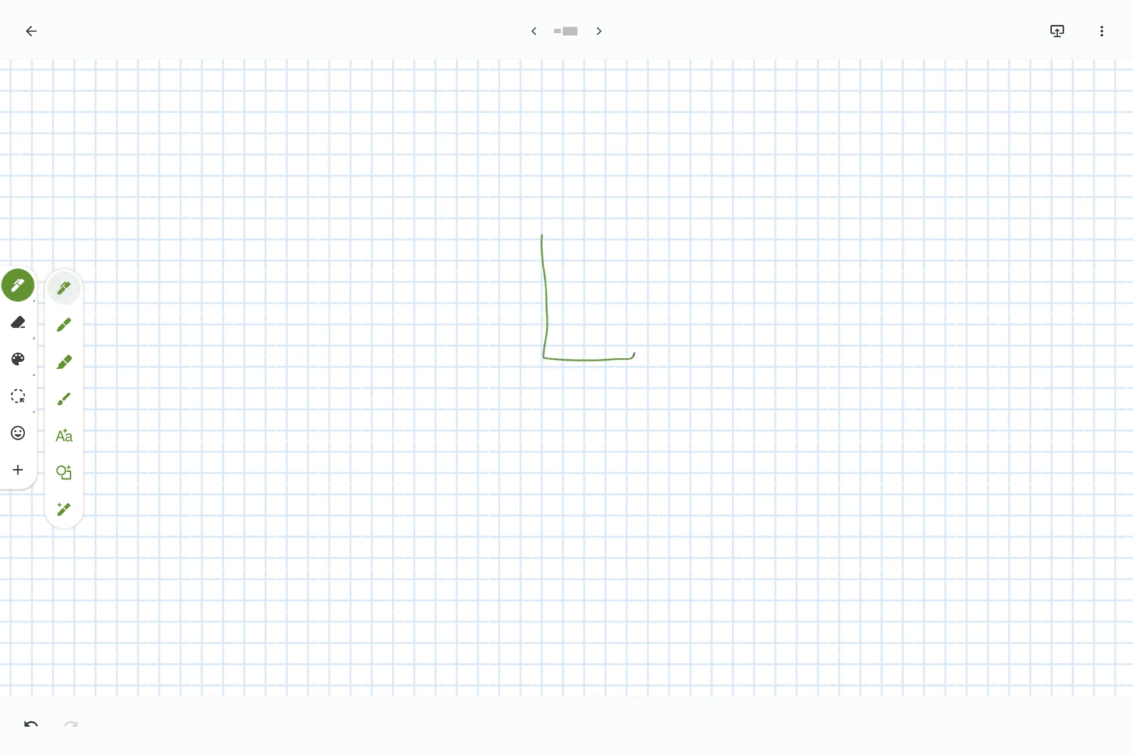
{"action": "mouse_move", "coordinate": [634, 355]}
{"action": "left_mouse_down"}
{"action": "mouse_move", "coordinate": [631, 250]}
{"action": "mouse_move", "coordinate": [542, 243]}
{"action": "left_mouse_up"}
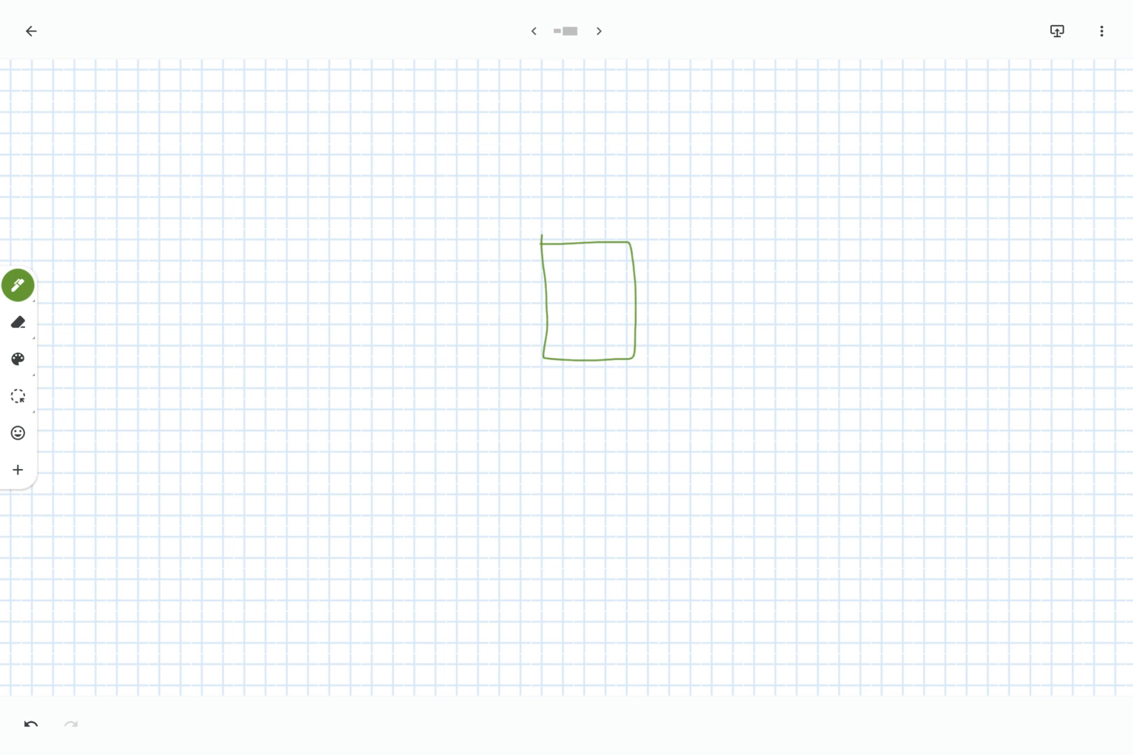
{"action": "left_click_drag", "start_coordinate": [814, 309], "coordinate": [900, 222]}
{"action": "left_click_drag", "start_coordinate": [757, 319], "coordinate": [904, 315]}
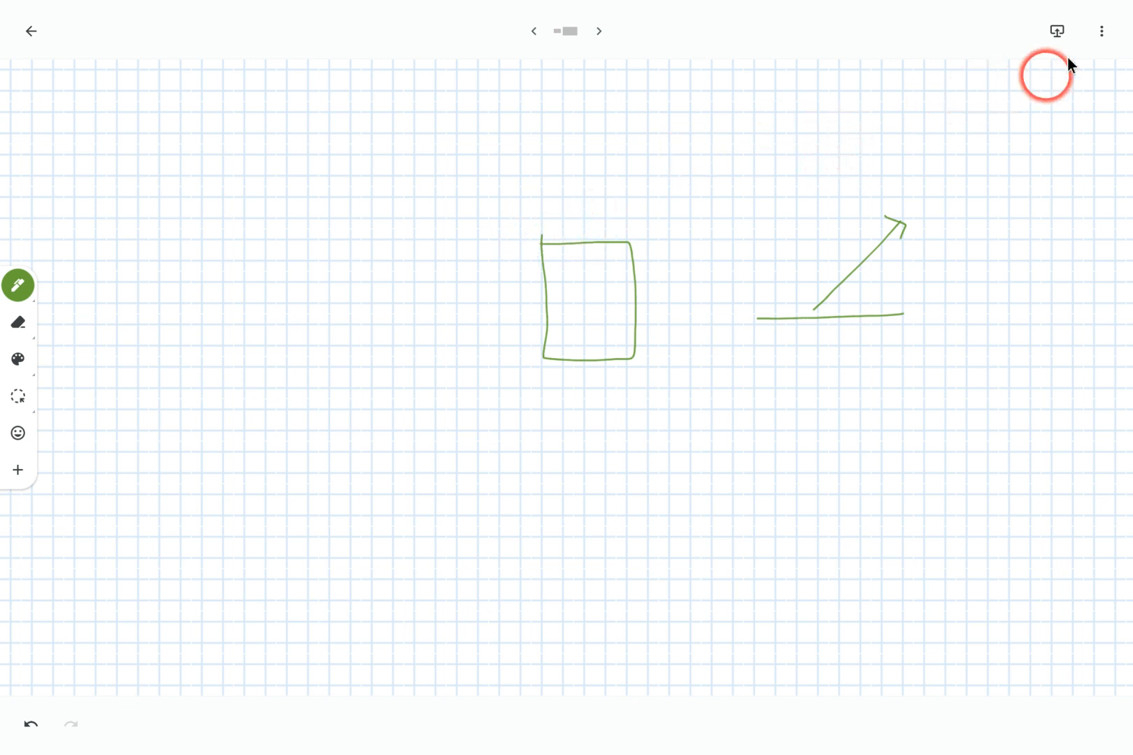
{"action": "left_click", "coordinate": [1101, 33]}
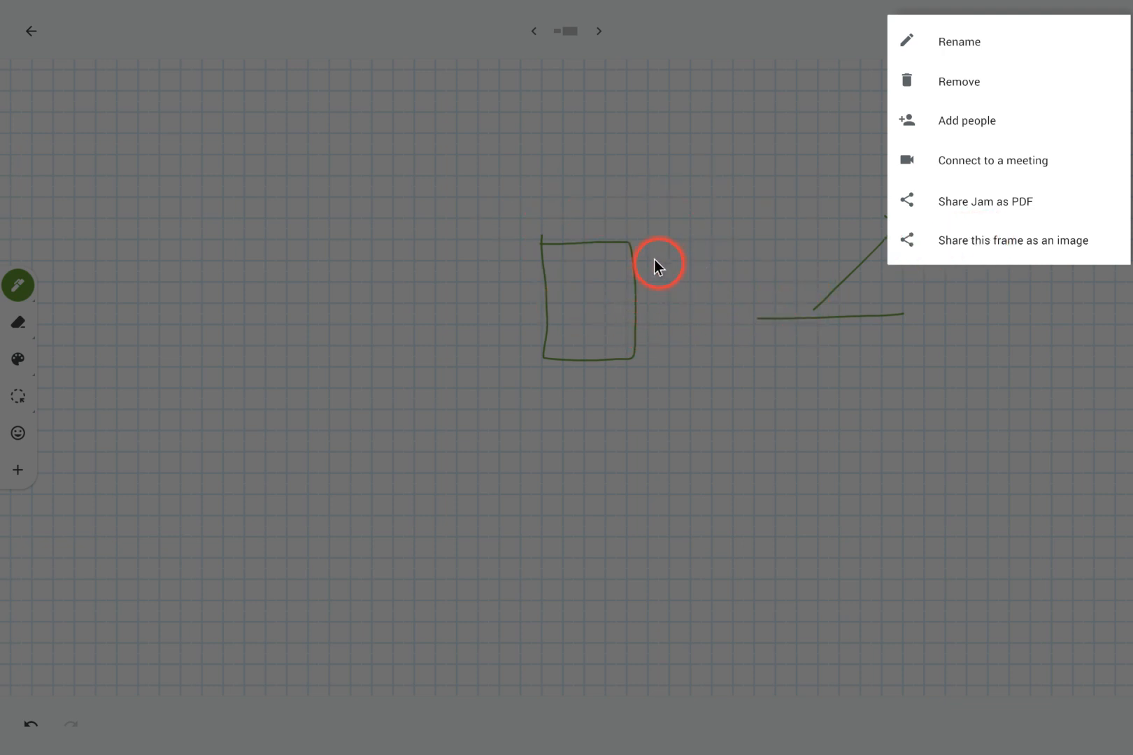
{"action": "left_click", "coordinate": [959, 236]}
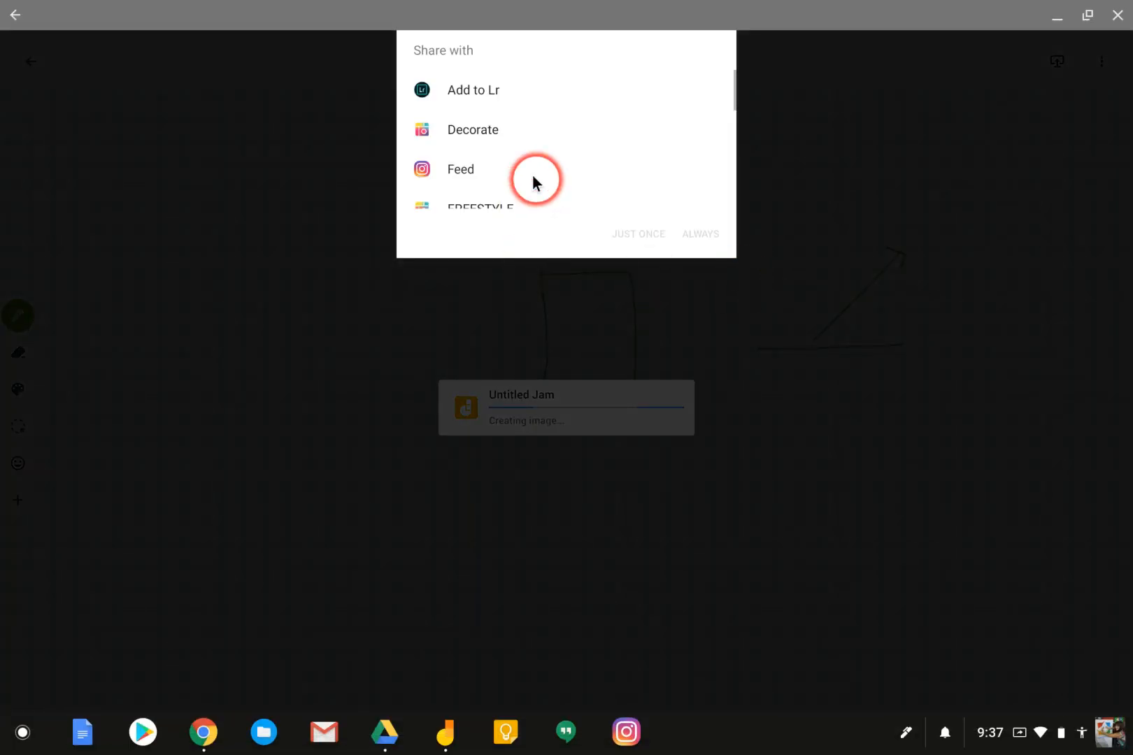
{"action": "scroll", "coordinate": [559, 162], "scroll_direction": "down", "scroll_amount": 3}
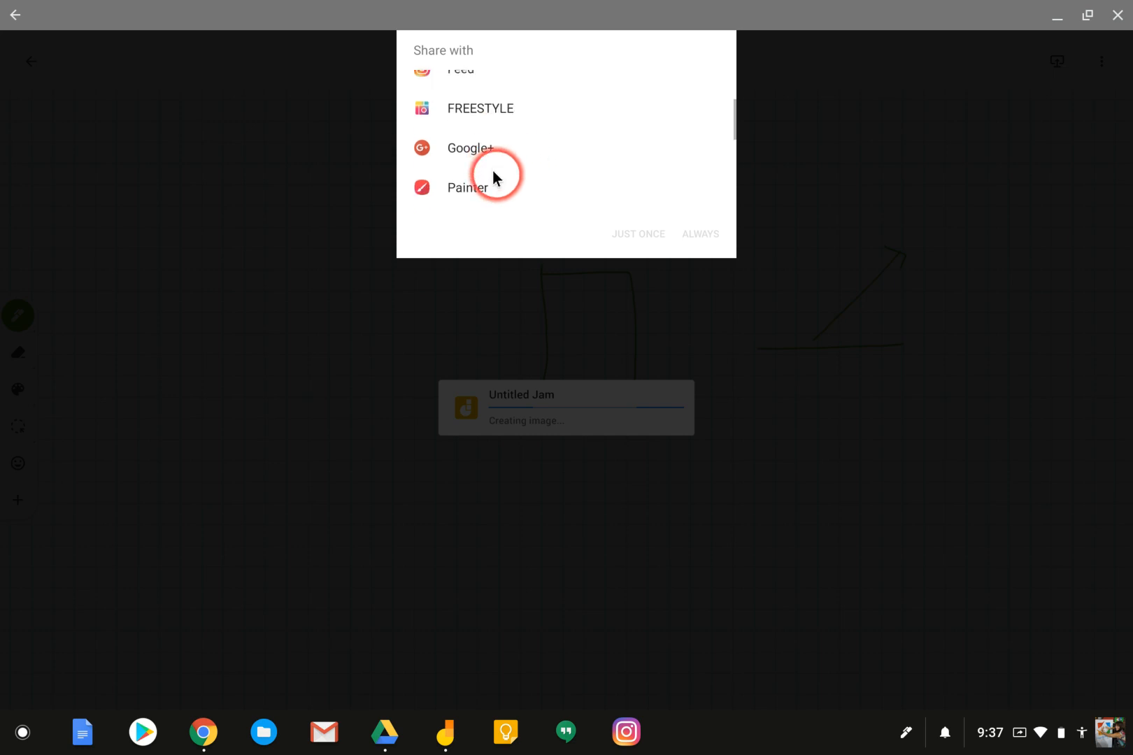
{"action": "scroll", "coordinate": [491, 176], "scroll_direction": "up", "scroll_amount": 3}
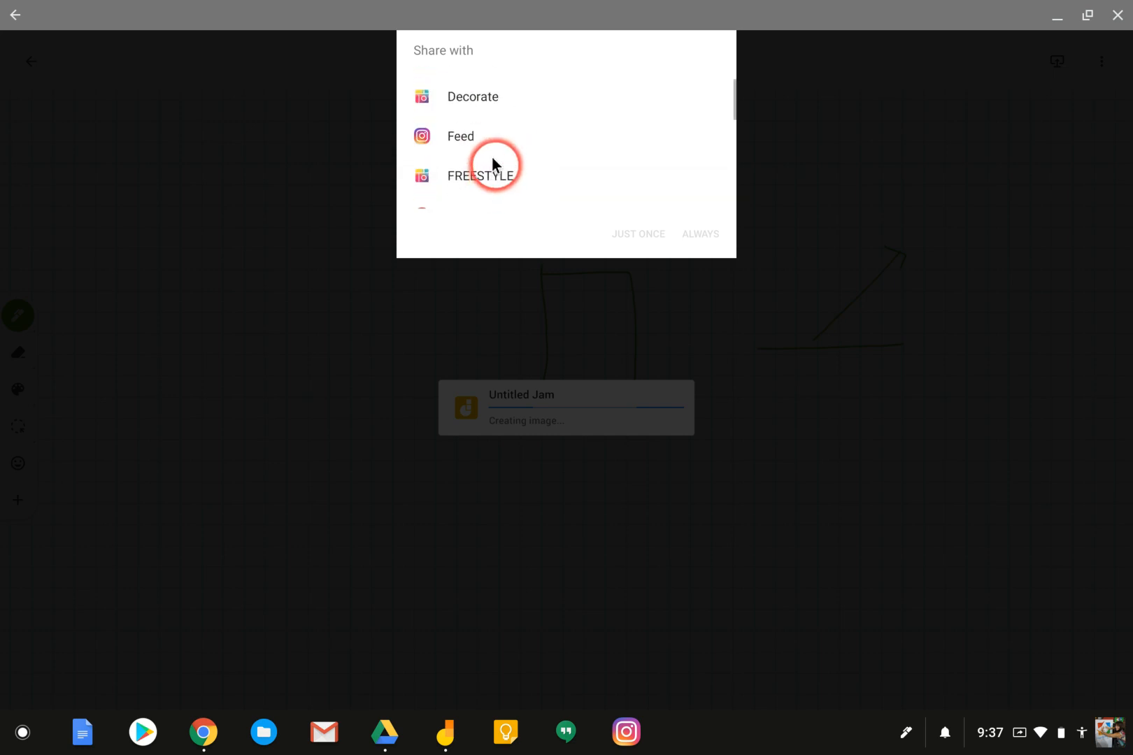
{"action": "scroll", "coordinate": [470, 103], "scroll_direction": "up", "scroll_amount": 1}
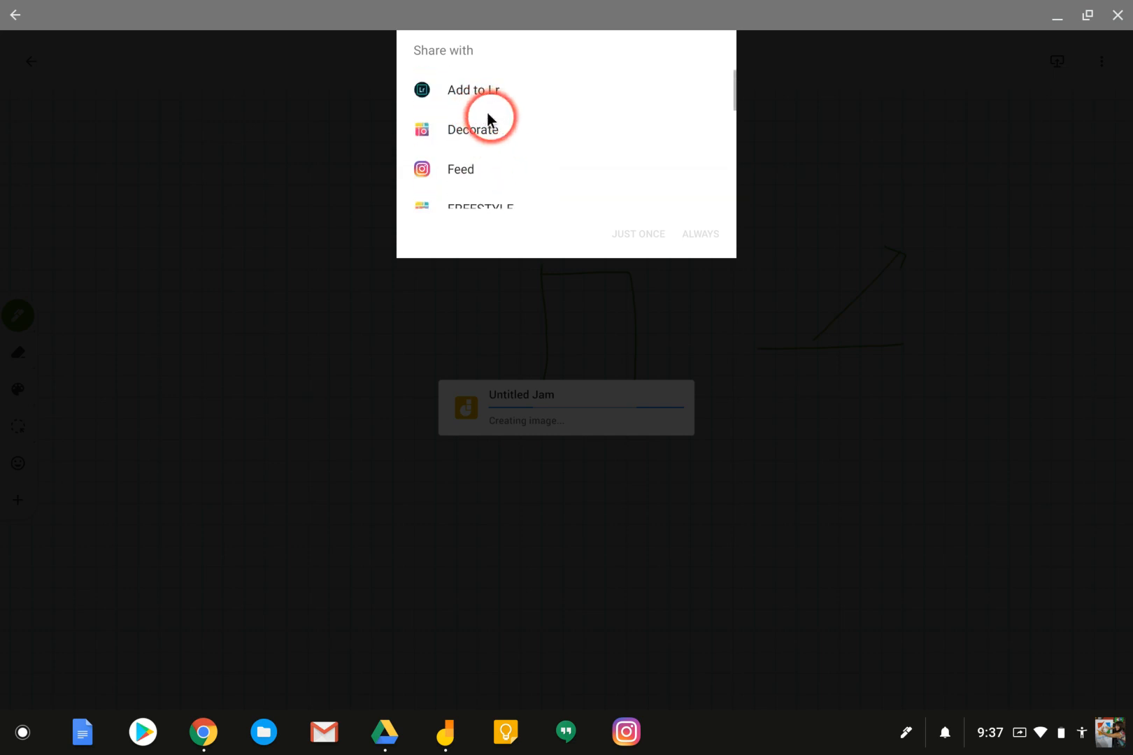
{"action": "left_click", "coordinate": [487, 113]}
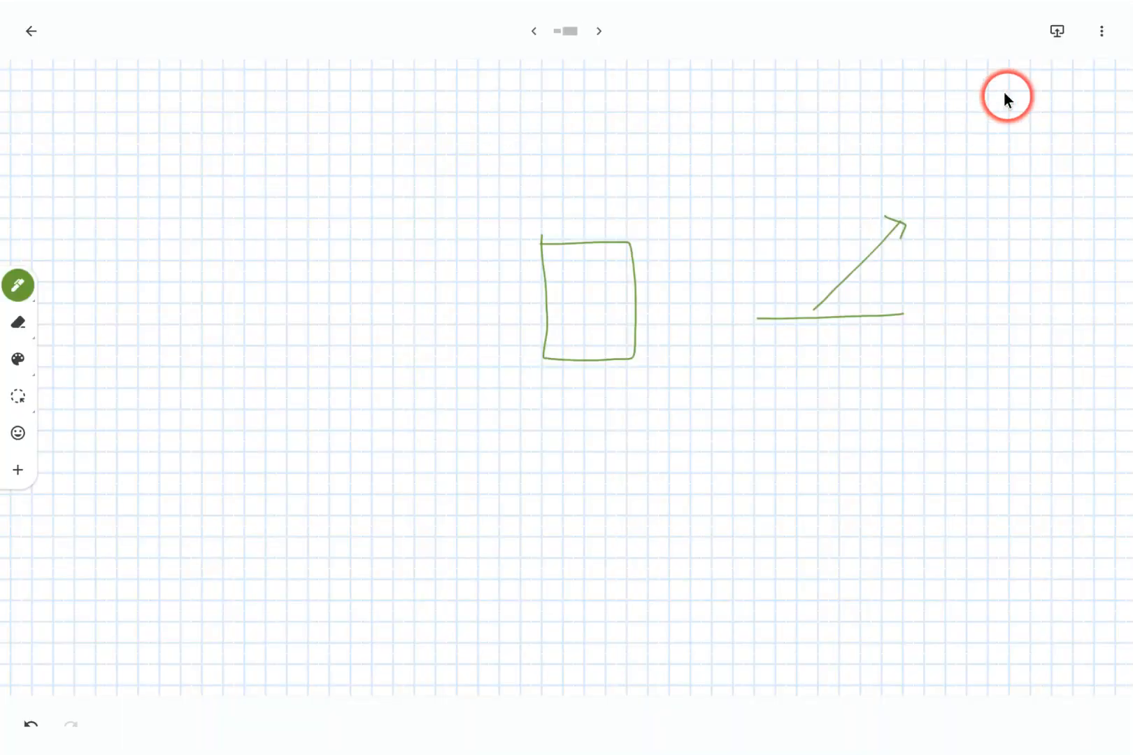
Step: Share the grid frame as an image and always use Save to Files as the share target
{"action": "left_click", "coordinate": [1101, 31]}
{"action": "left_click", "coordinate": [997, 238]}
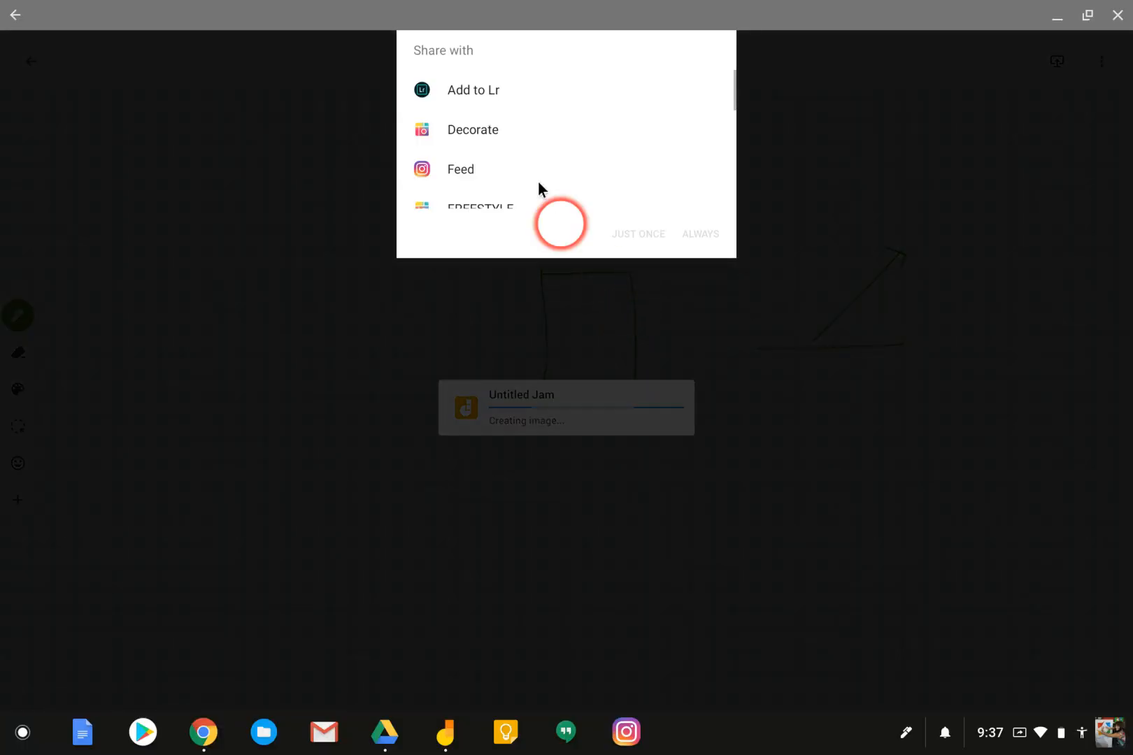
{"action": "scroll", "coordinate": [550, 129], "scroll_direction": "down", "scroll_amount": 10}
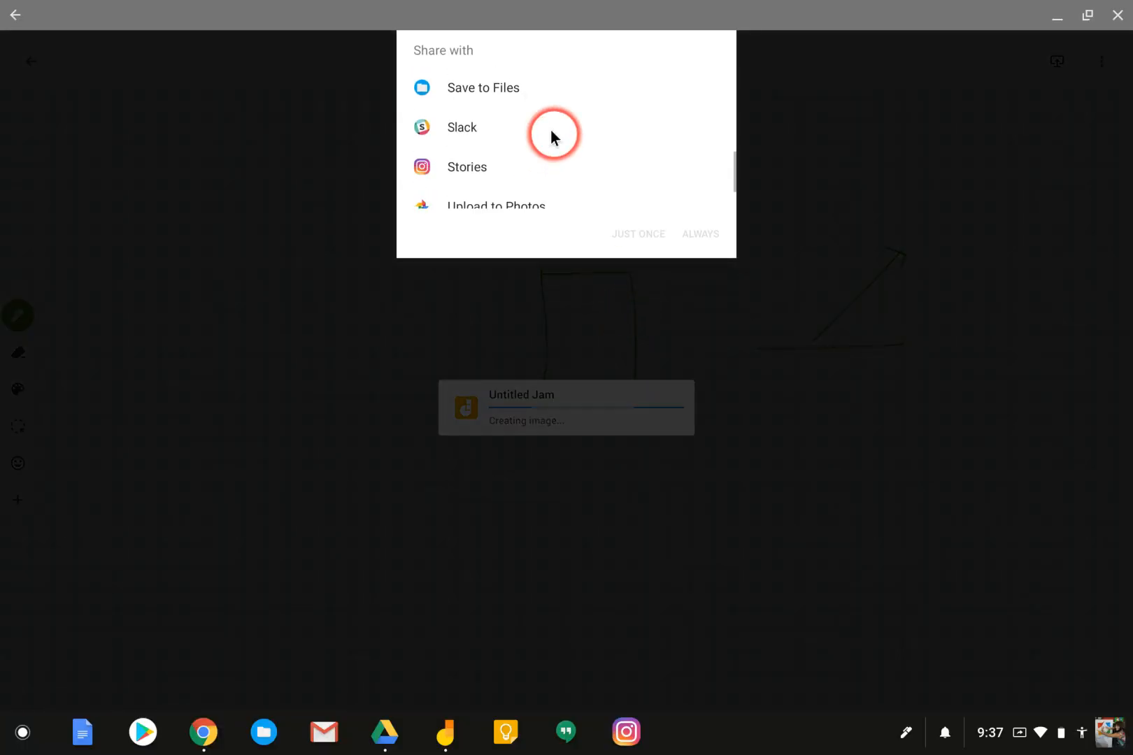
{"action": "left_click", "coordinate": [553, 134]}
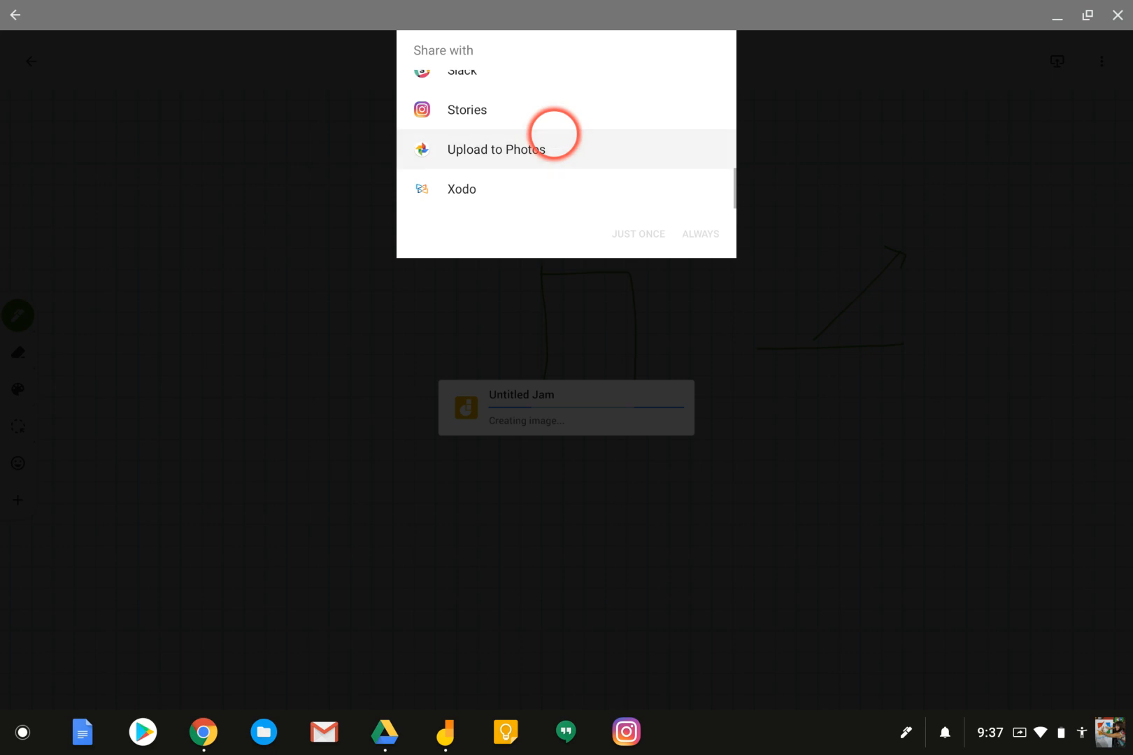
{"action": "scroll", "coordinate": [554, 134], "scroll_direction": "up", "scroll_amount": 4}
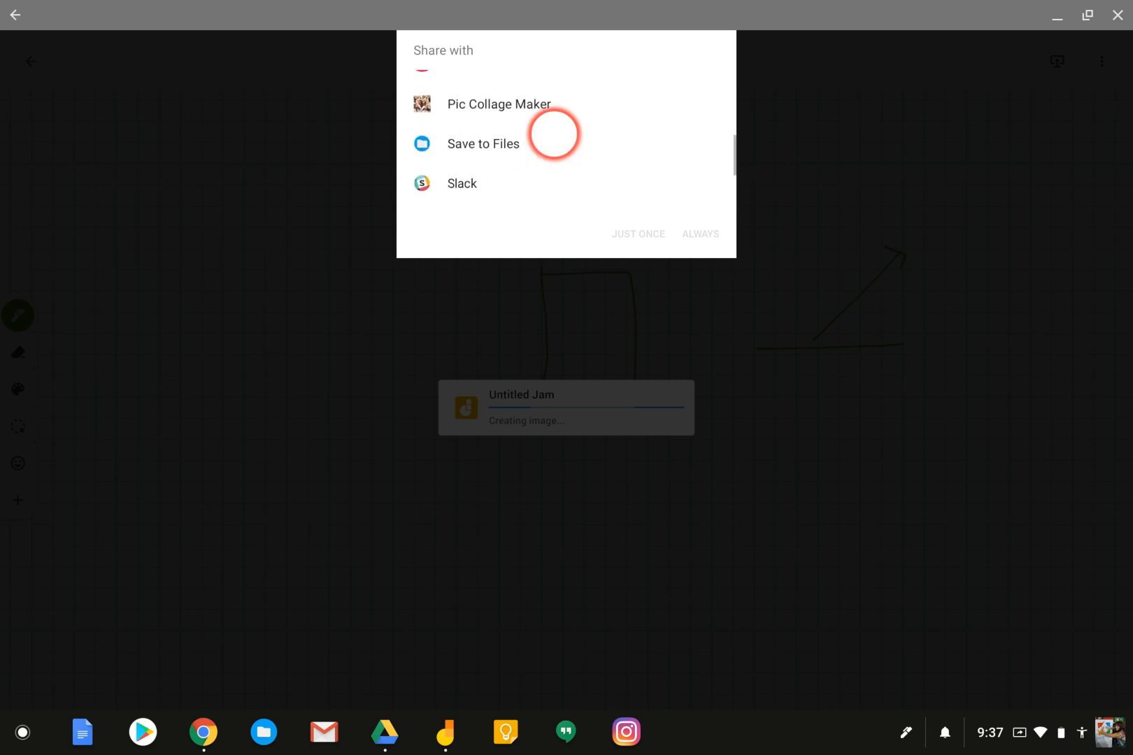
{"action": "scroll", "coordinate": [532, 142], "scroll_direction": "down", "scroll_amount": 1}
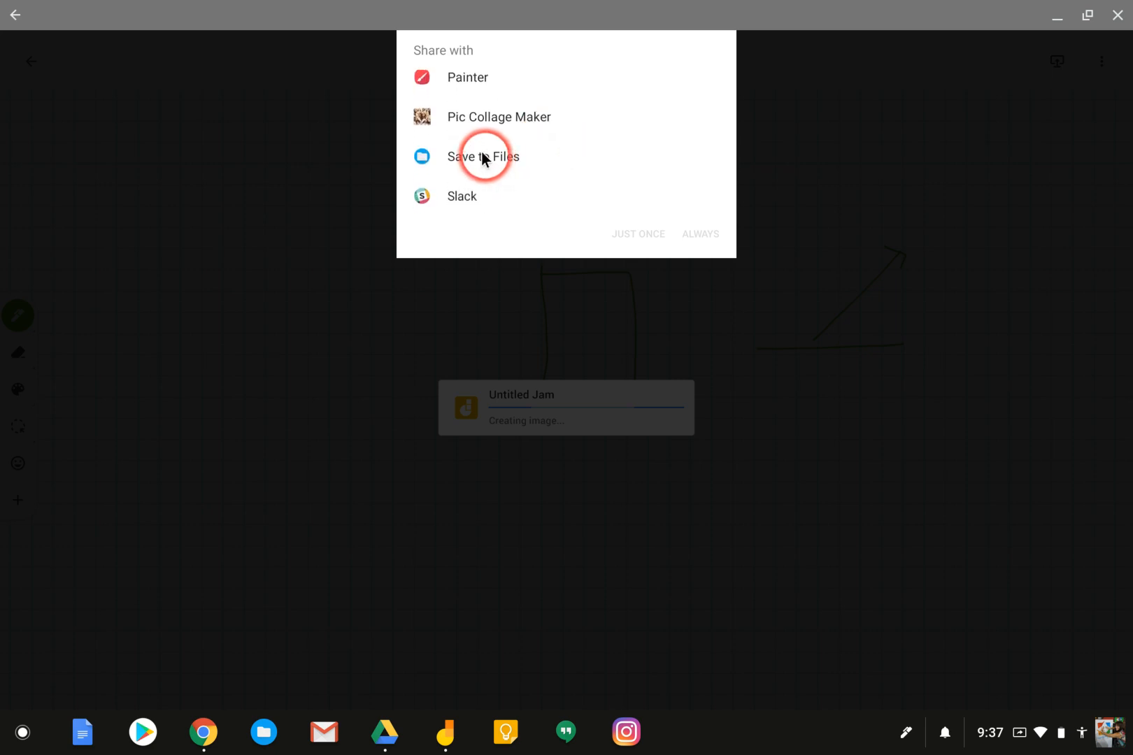
{"action": "left_click", "coordinate": [482, 152]}
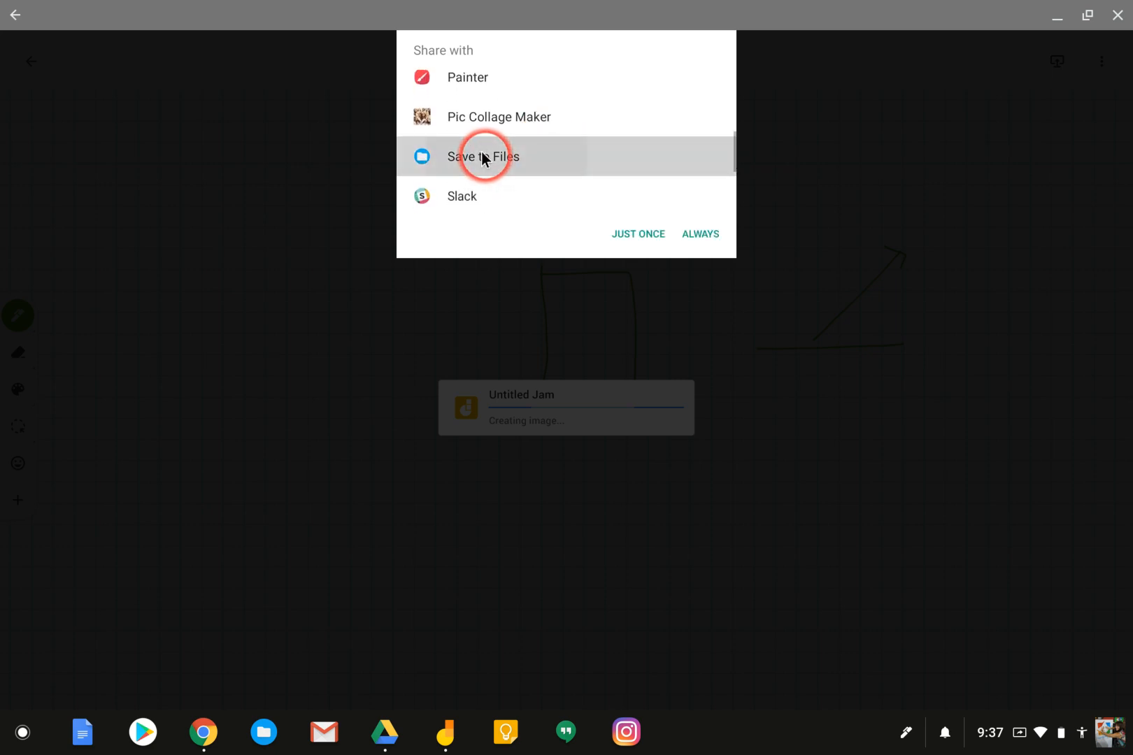
{"action": "left_click", "coordinate": [700, 233]}
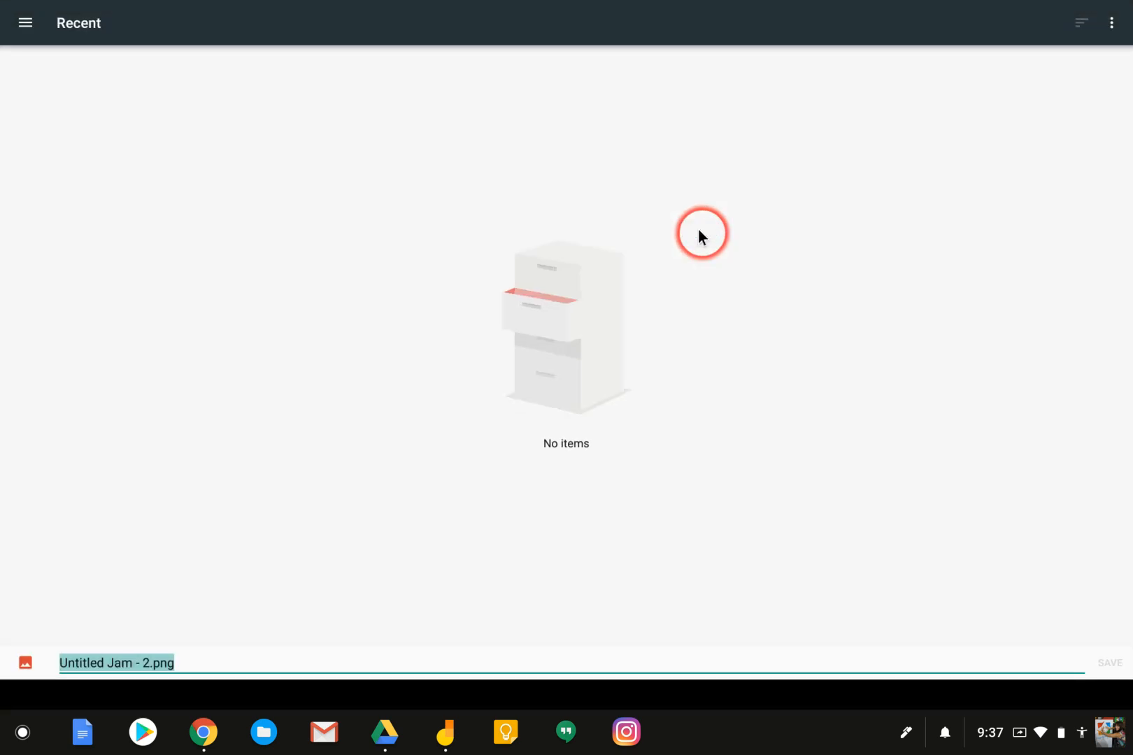
Step: Name the exported image file Image Demo and go back from the save screen to the jam
{"action": "type", "text": "Image D"}
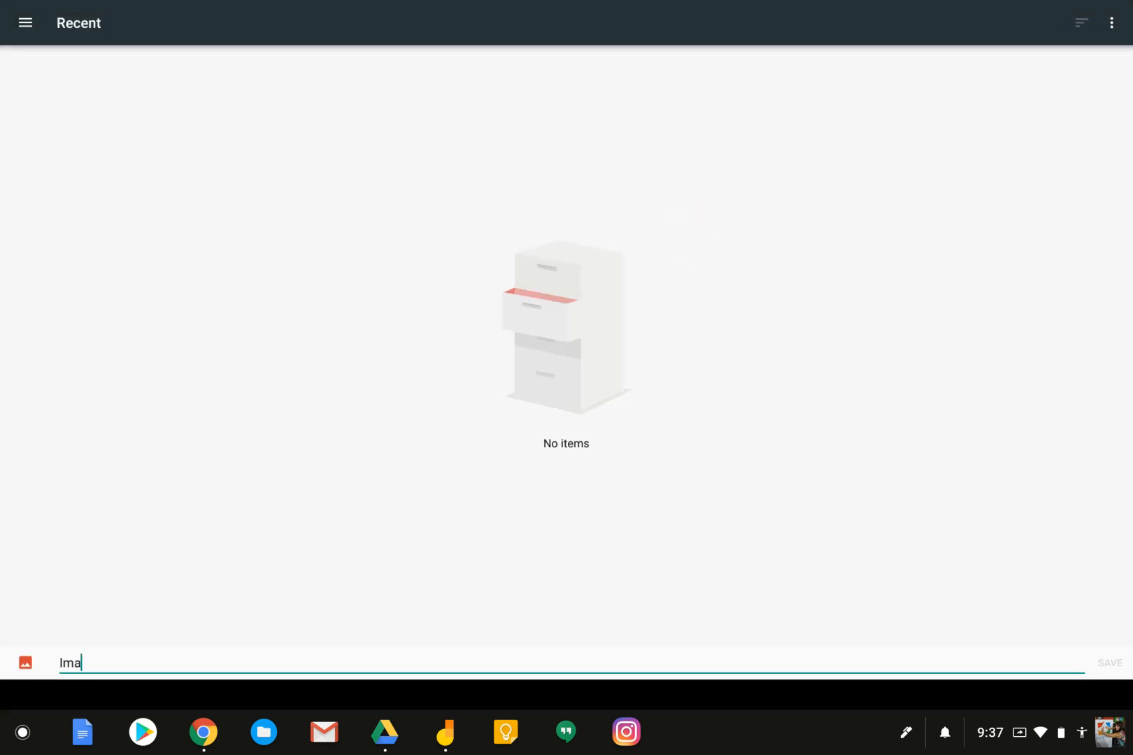
{"action": "type", "text": "emo"}
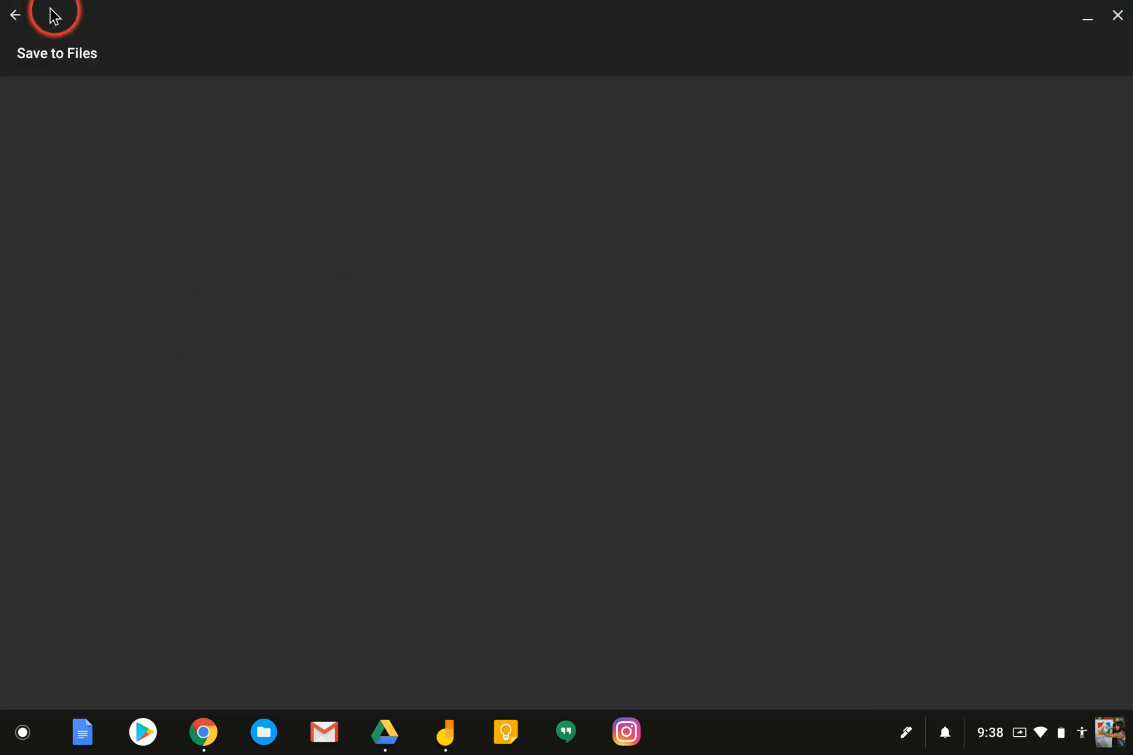
{"action": "left_click", "coordinate": [13, 16]}
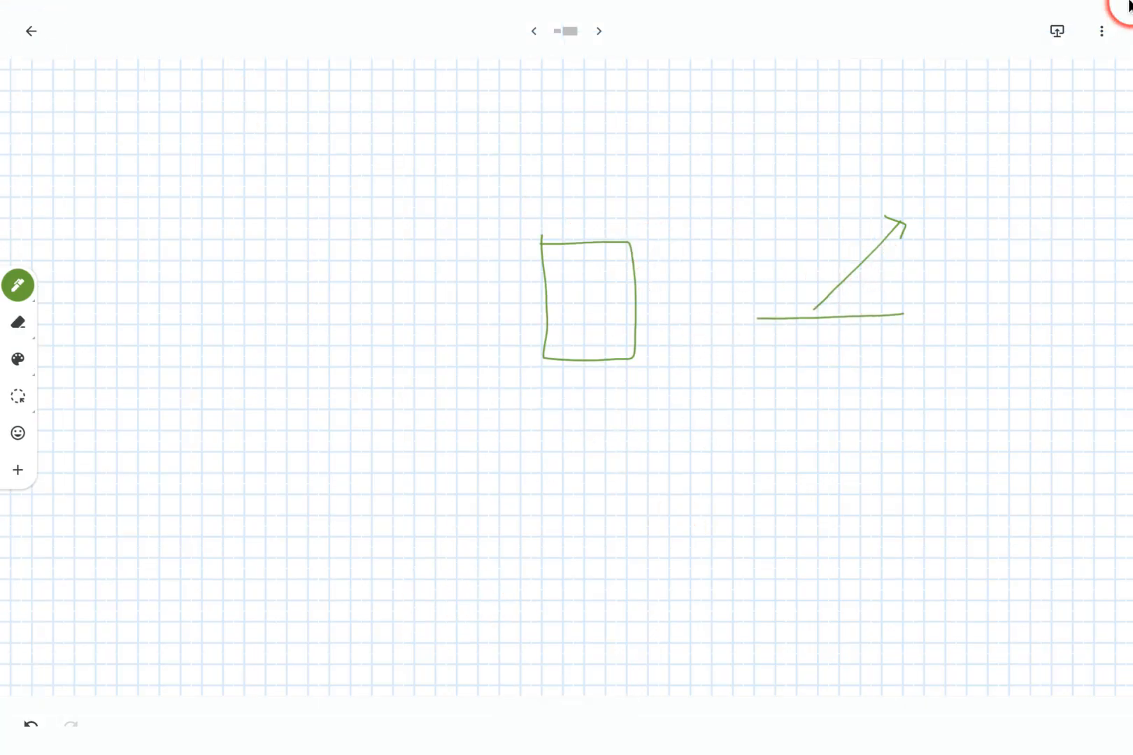
Step: Leave the open jam for the list of jams and exit Jamboard to return to Chrome
{"action": "left_click", "coordinate": [1102, 31]}
{"action": "left_click", "coordinate": [726, 84]}
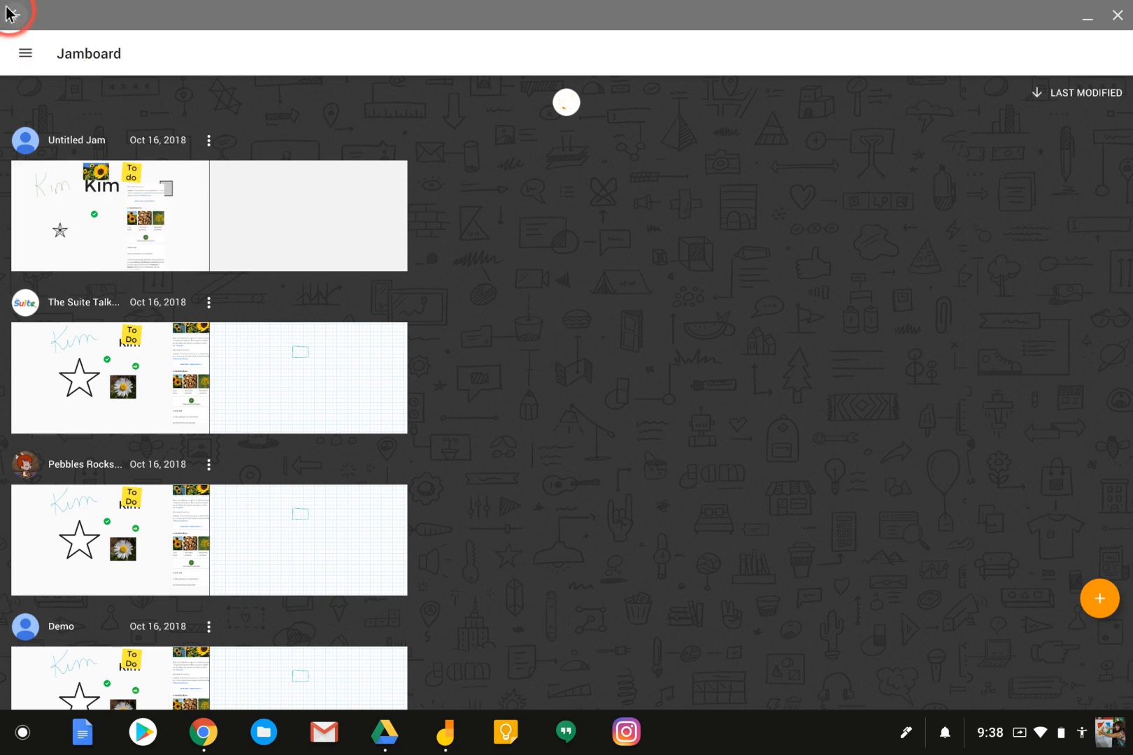
{"action": "left_click", "coordinate": [7, 13]}
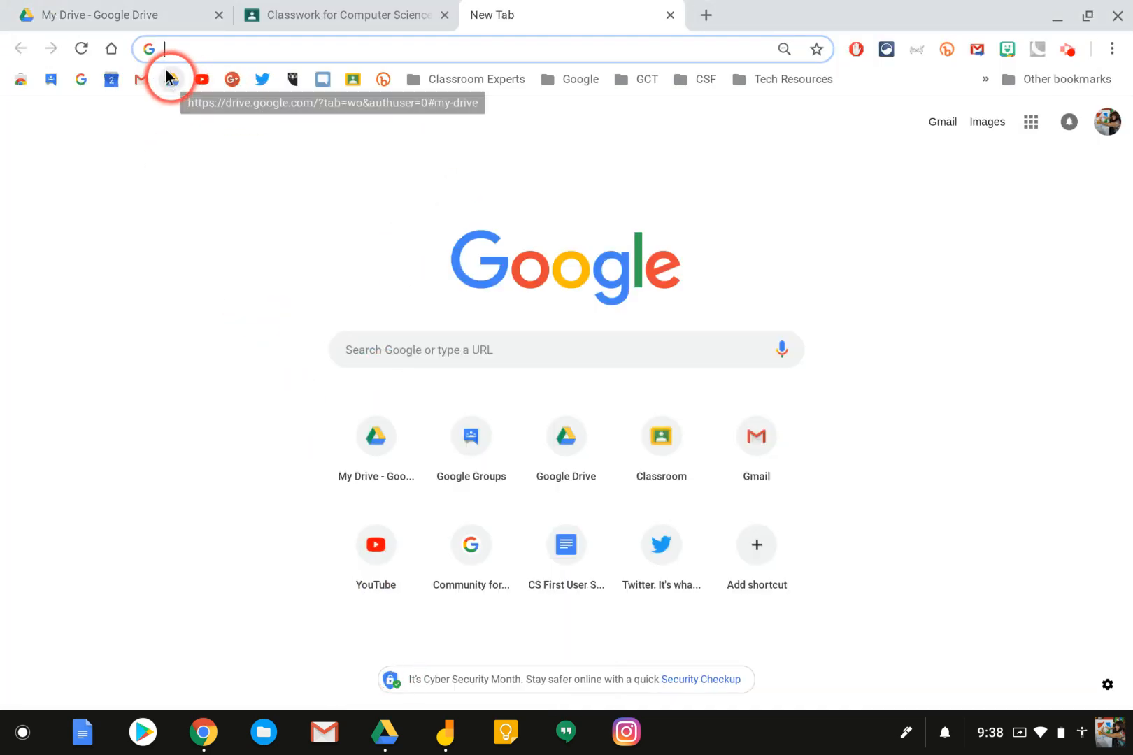
Step: Switch to Google Drive, reload My Drive and examine the file list for the stored jam files
{"action": "left_click", "coordinate": [149, 21]}
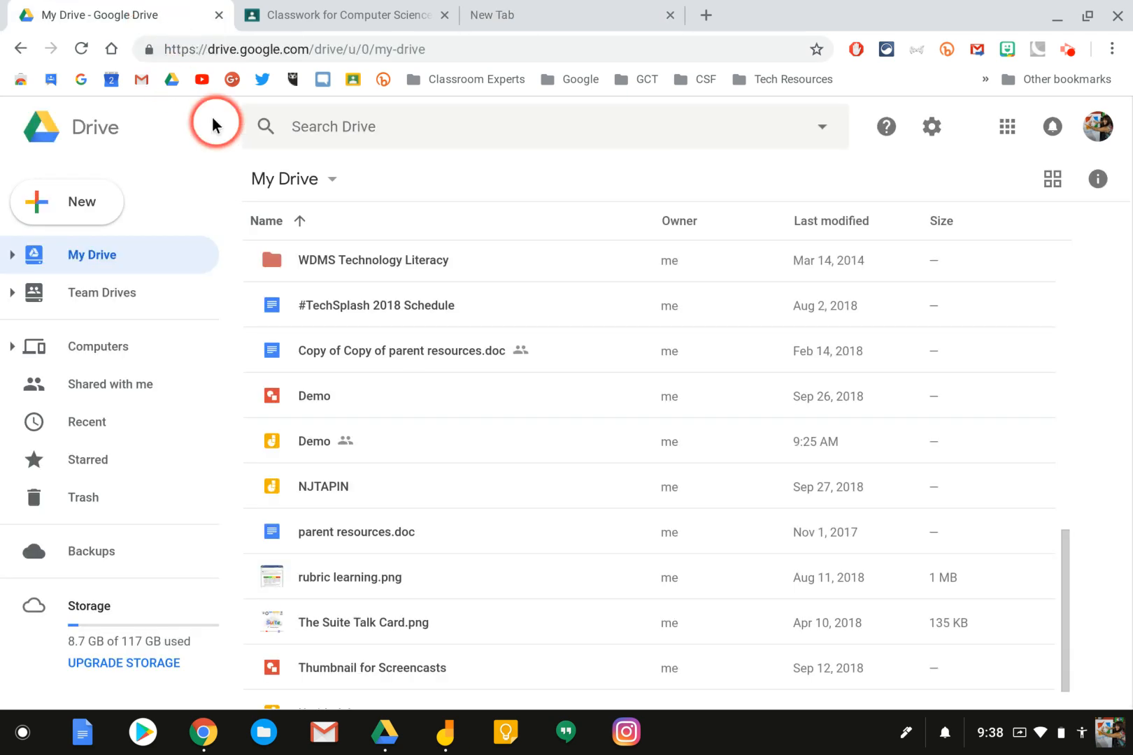
{"action": "key", "text": "ctrl+r"}
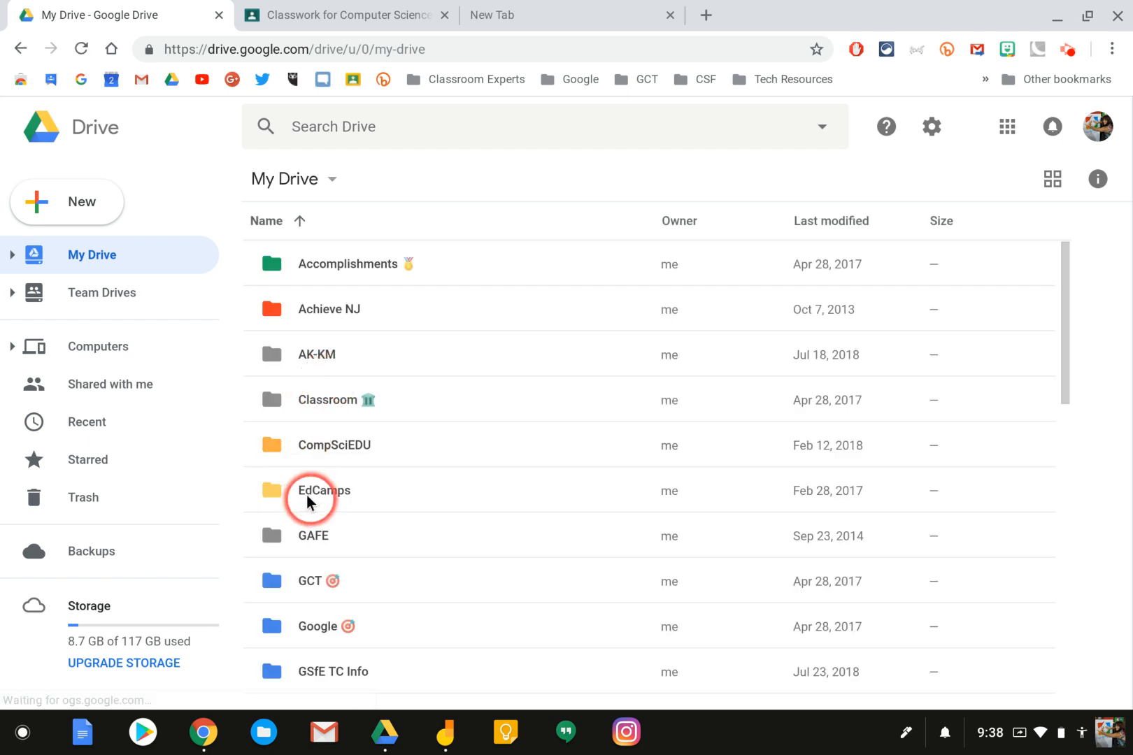
{"action": "scroll", "coordinate": [307, 494], "scroll_direction": "down", "scroll_amount": 8}
{"action": "scroll", "coordinate": [308, 495], "scroll_direction": "down", "scroll_amount": 5}
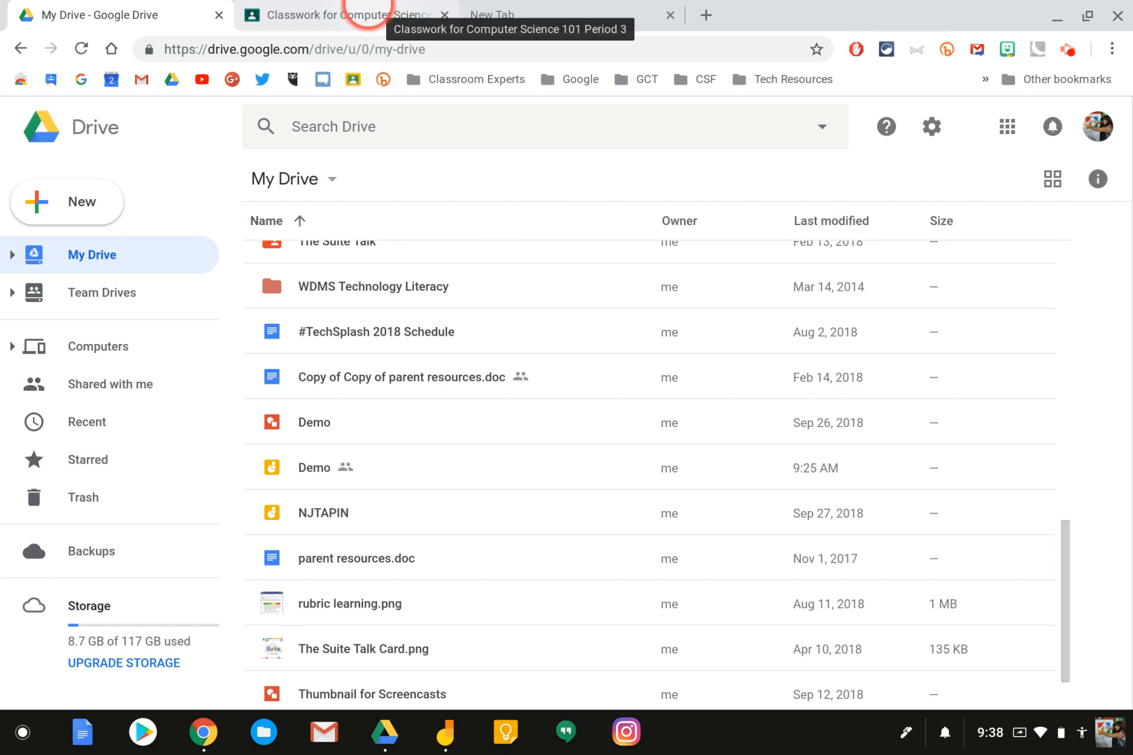
Step: Switch to Google Classroom and create an assignment titled Demo Jam in the Computer Science 101 classwork
{"action": "left_click", "coordinate": [375, 16]}
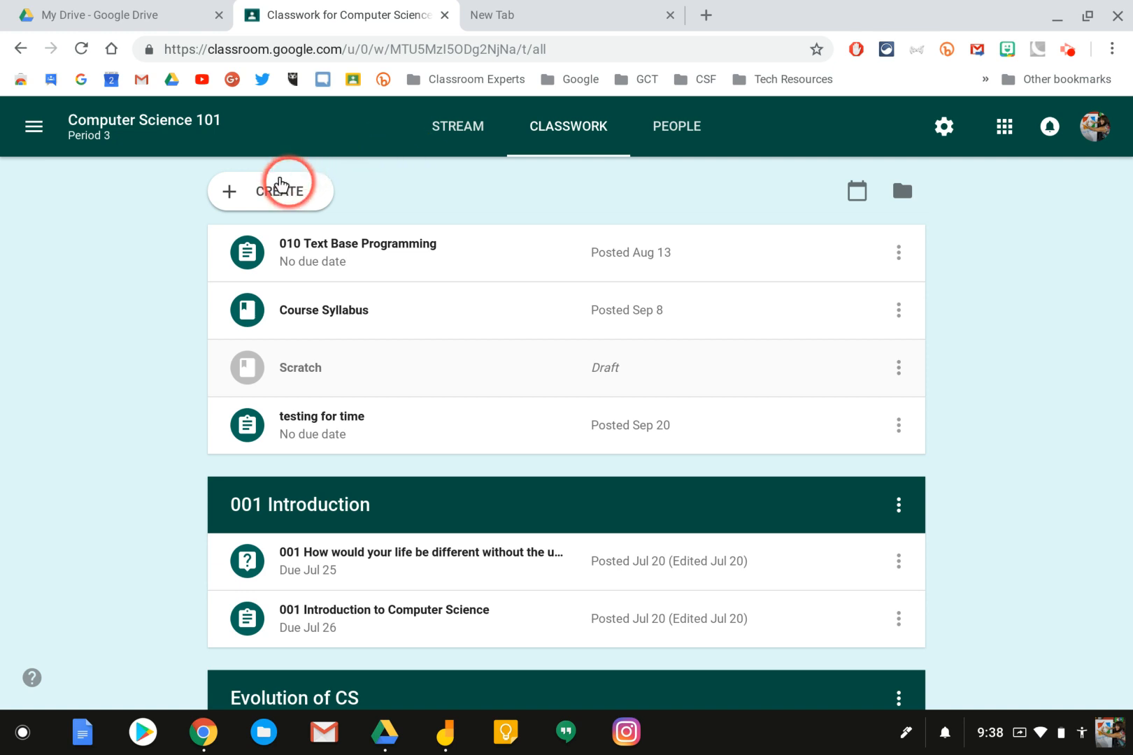
{"action": "left_click", "coordinate": [283, 189]}
{"action": "left_click", "coordinate": [280, 245]}
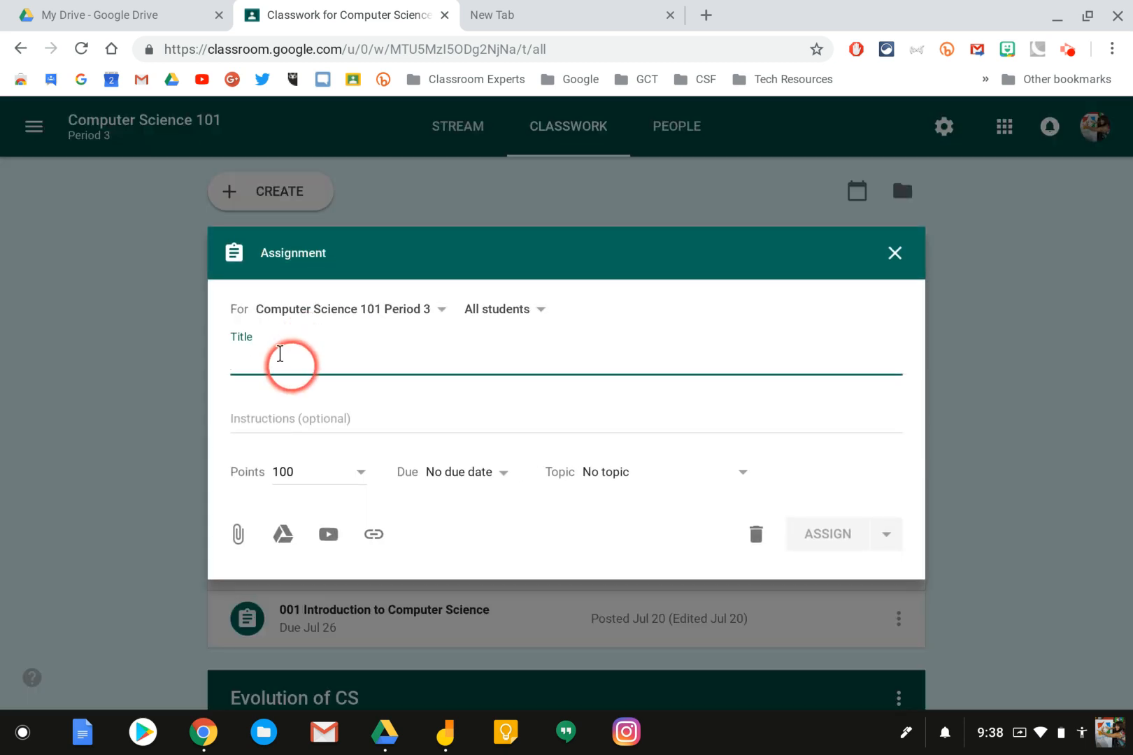
{"action": "type", "text": "Demo Jam"}
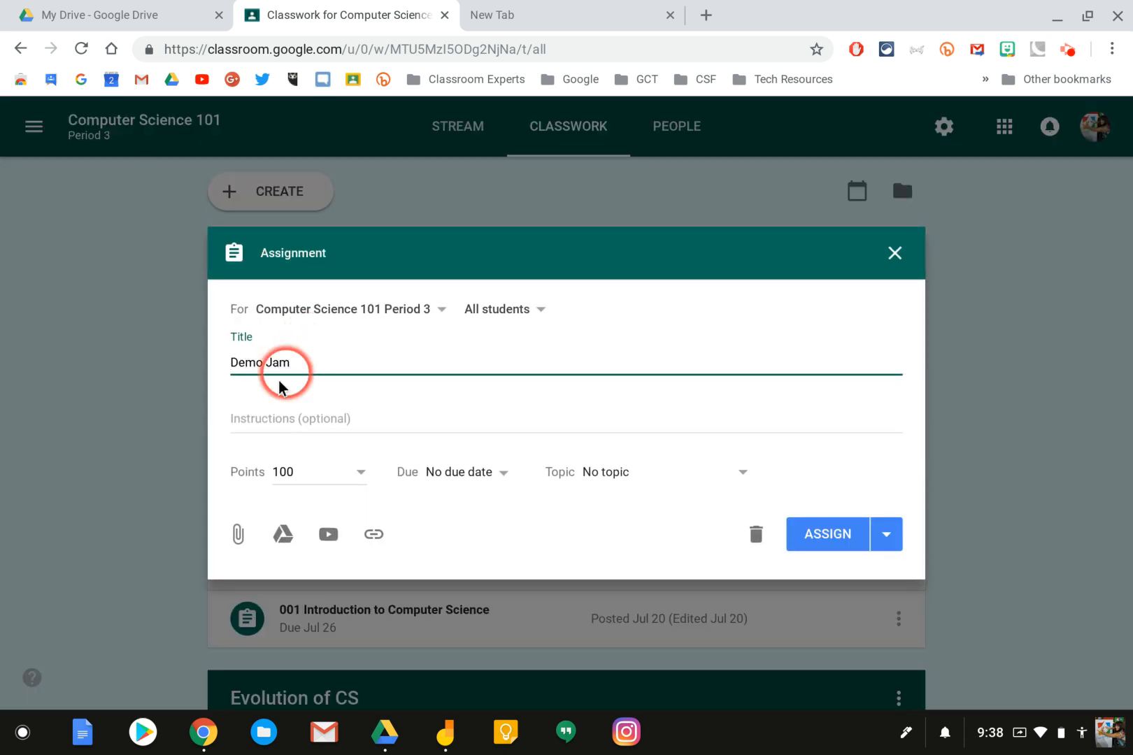
Step: Attach the Demo Jamboard file from the recent Google Drive files to the assignment
{"action": "left_click", "coordinate": [274, 535]}
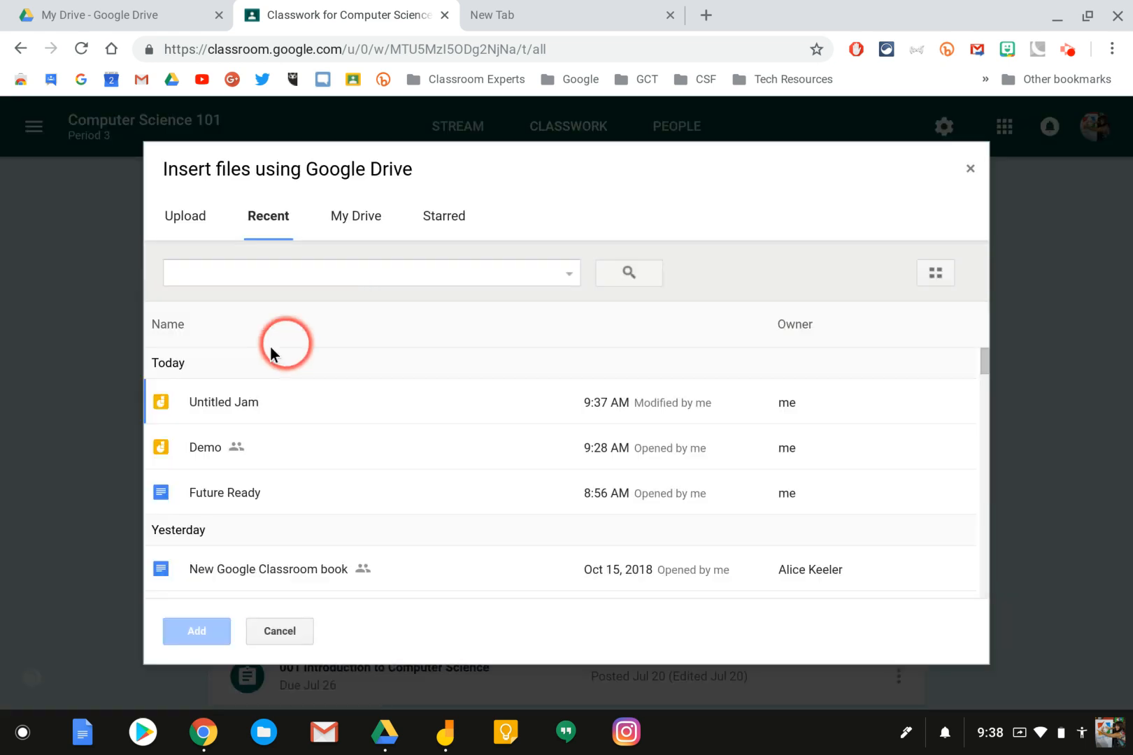
{"action": "left_click", "coordinate": [208, 445]}
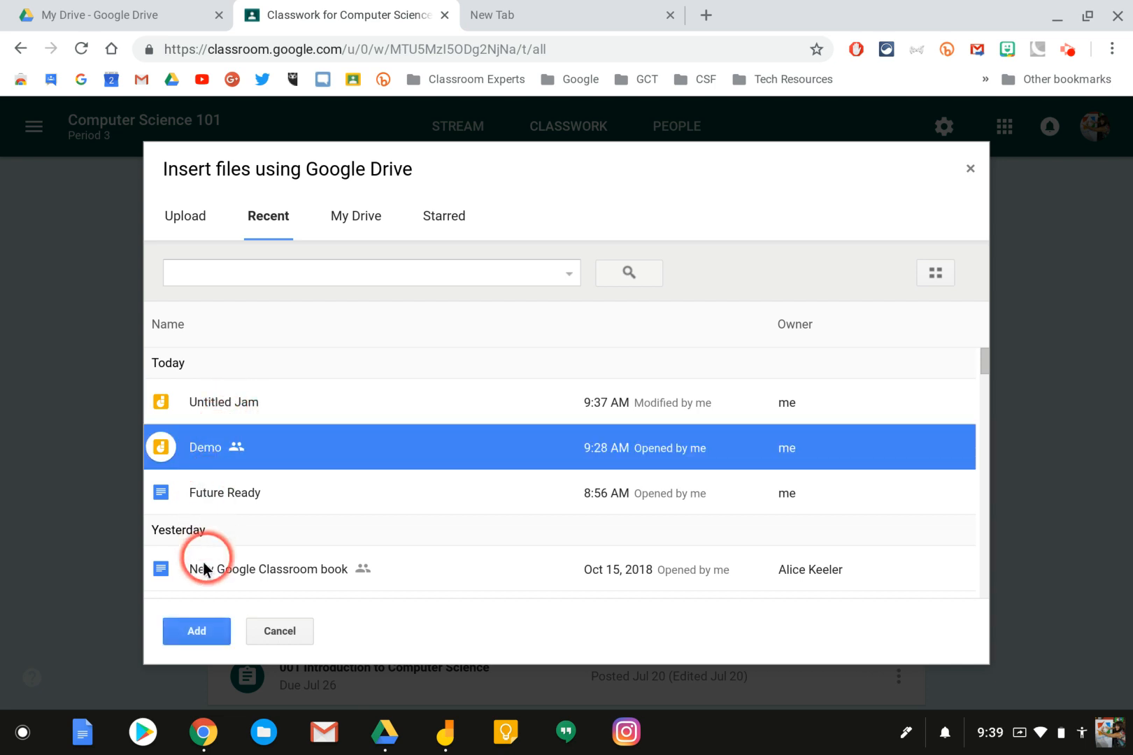
{"action": "left_click", "coordinate": [200, 632]}
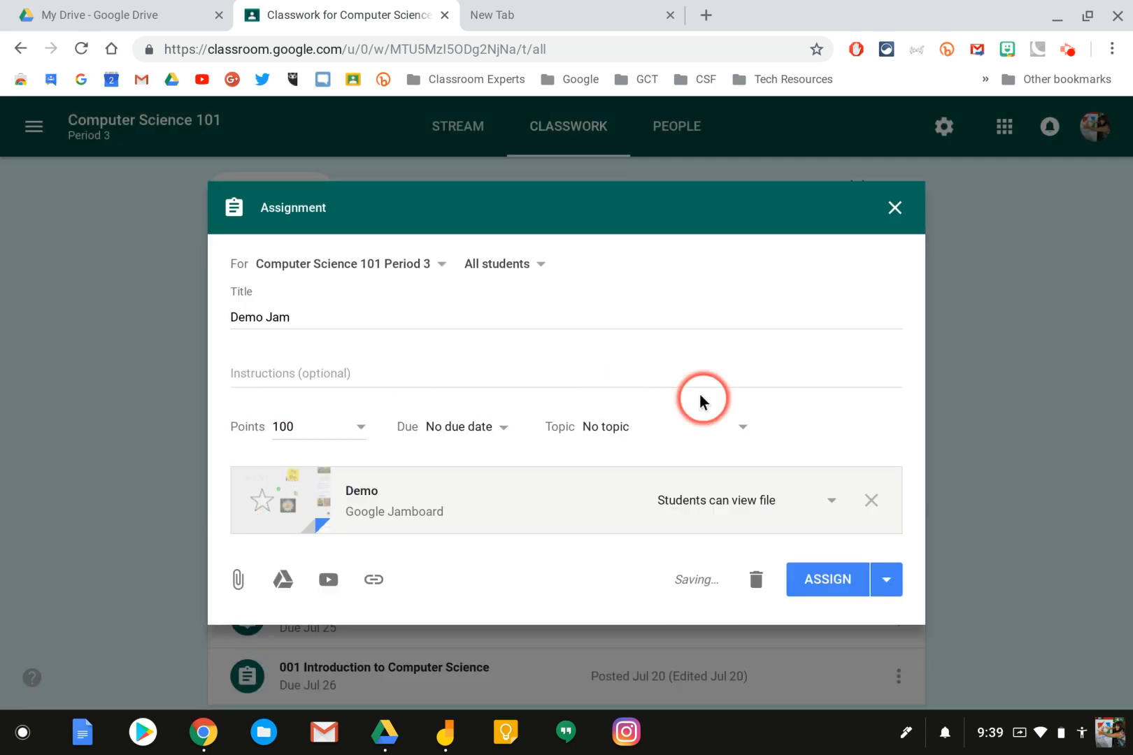
Step: Keep the attached jam's access at Students can view file and assign the Demo Jam assignment
{"action": "left_click", "coordinate": [827, 500]}
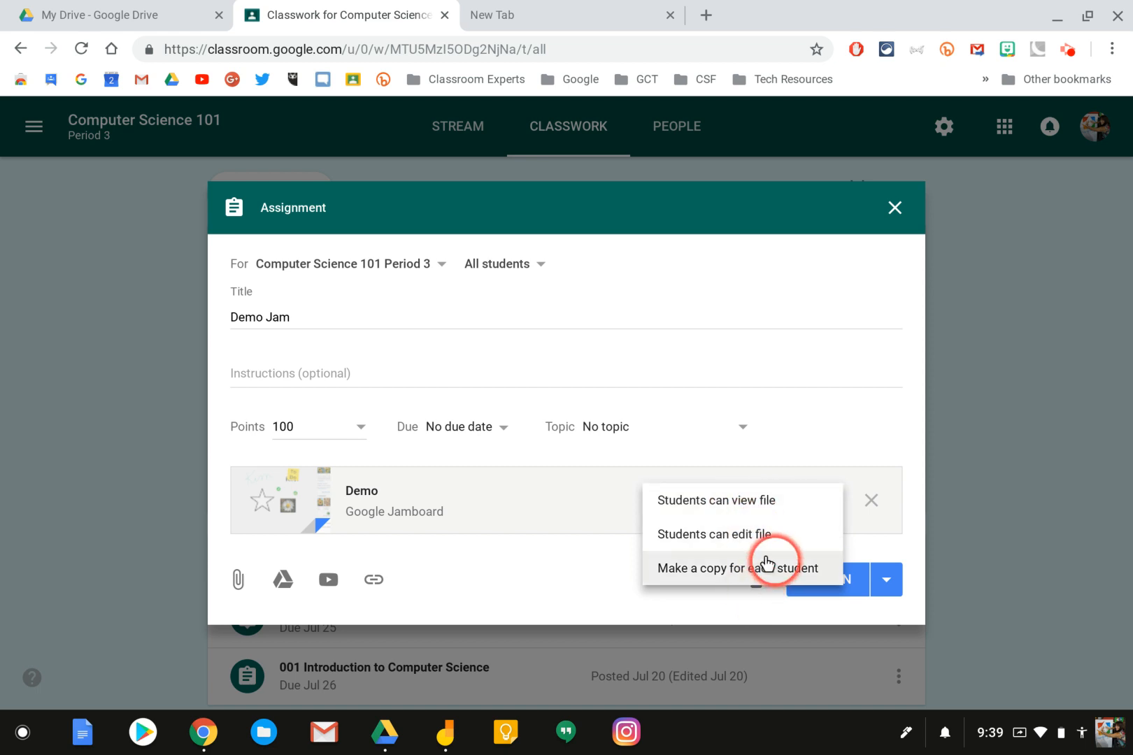
{"action": "left_click", "coordinate": [749, 500]}
{"action": "left_click", "coordinate": [820, 578]}
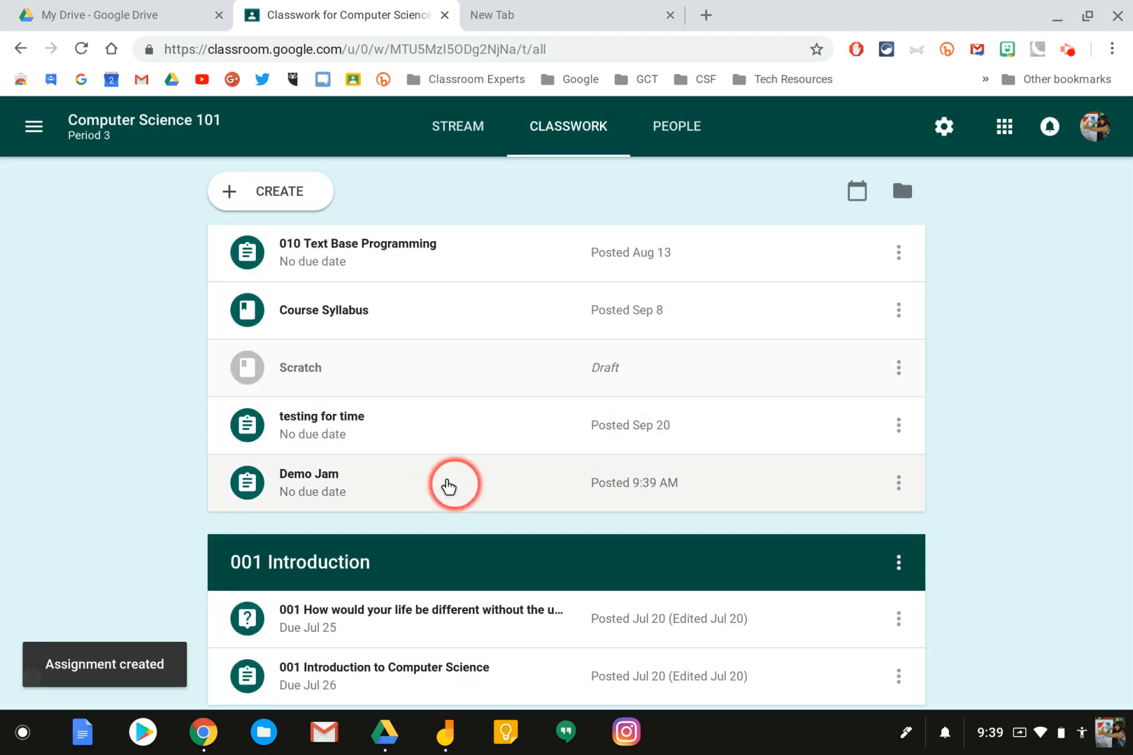
Step: Expand the Demo Jam assignment in the classwork list and review its details and attached jam
{"action": "left_click", "coordinate": [491, 488]}
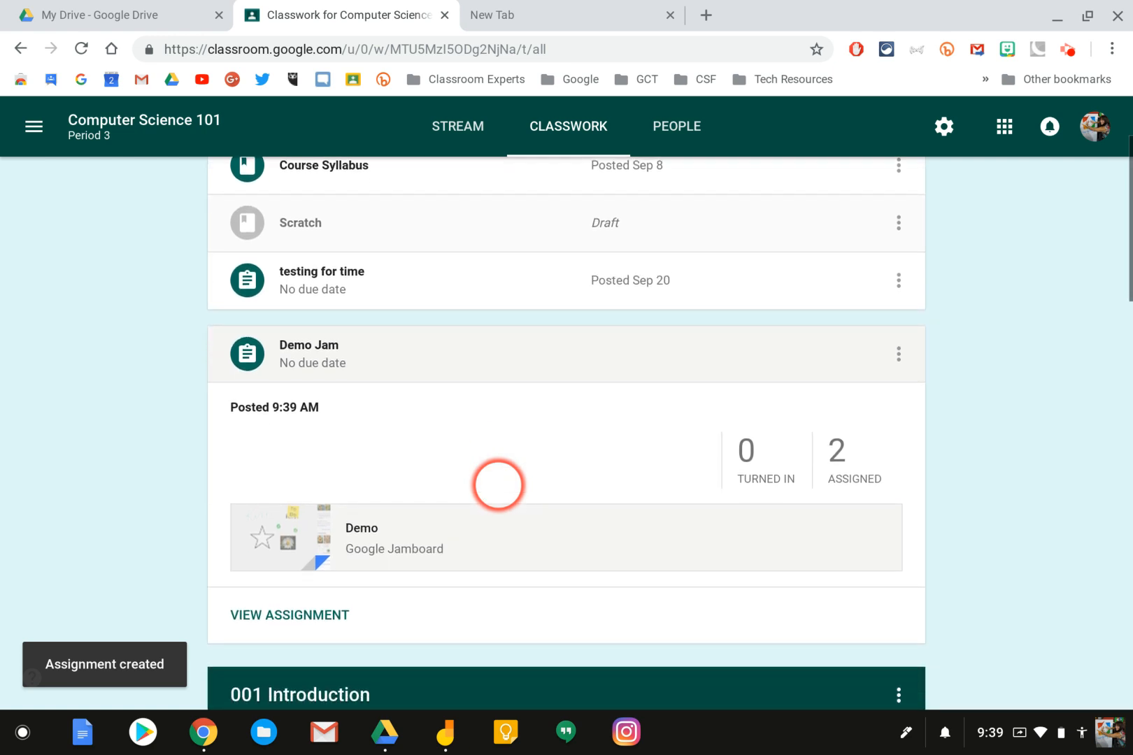
{"action": "scroll", "coordinate": [498, 485], "scroll_direction": "up", "scroll_amount": 2}
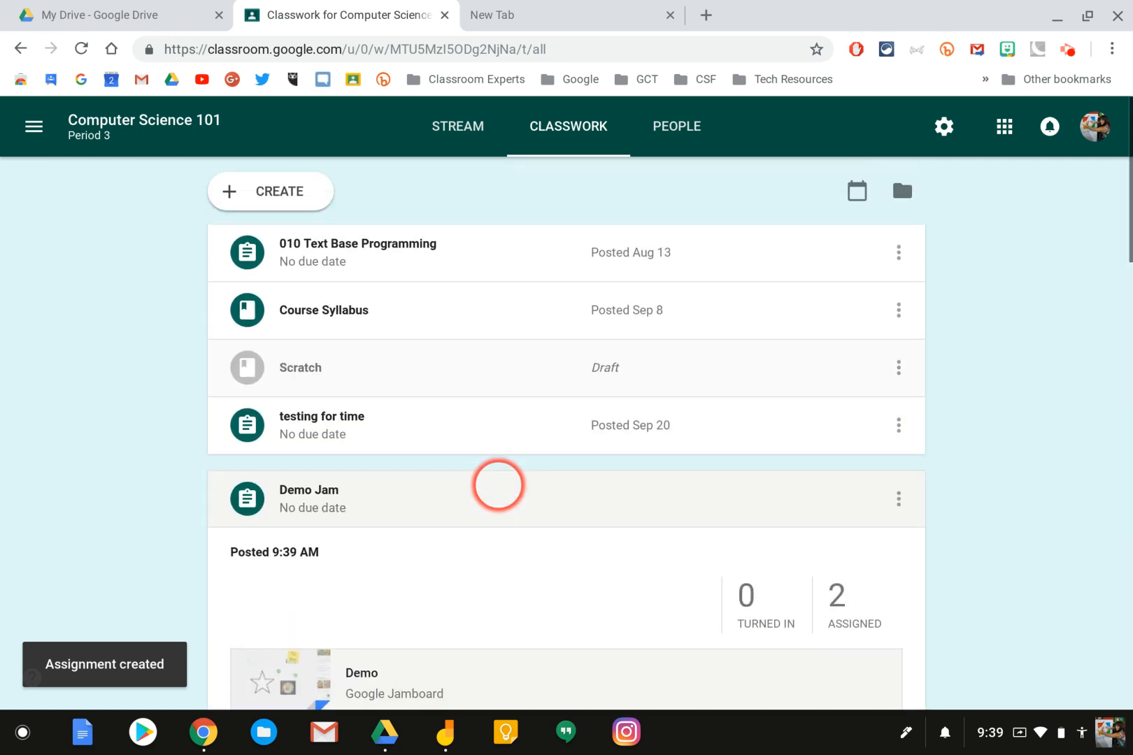
{"action": "scroll", "coordinate": [498, 485], "scroll_direction": "down", "scroll_amount": 1}
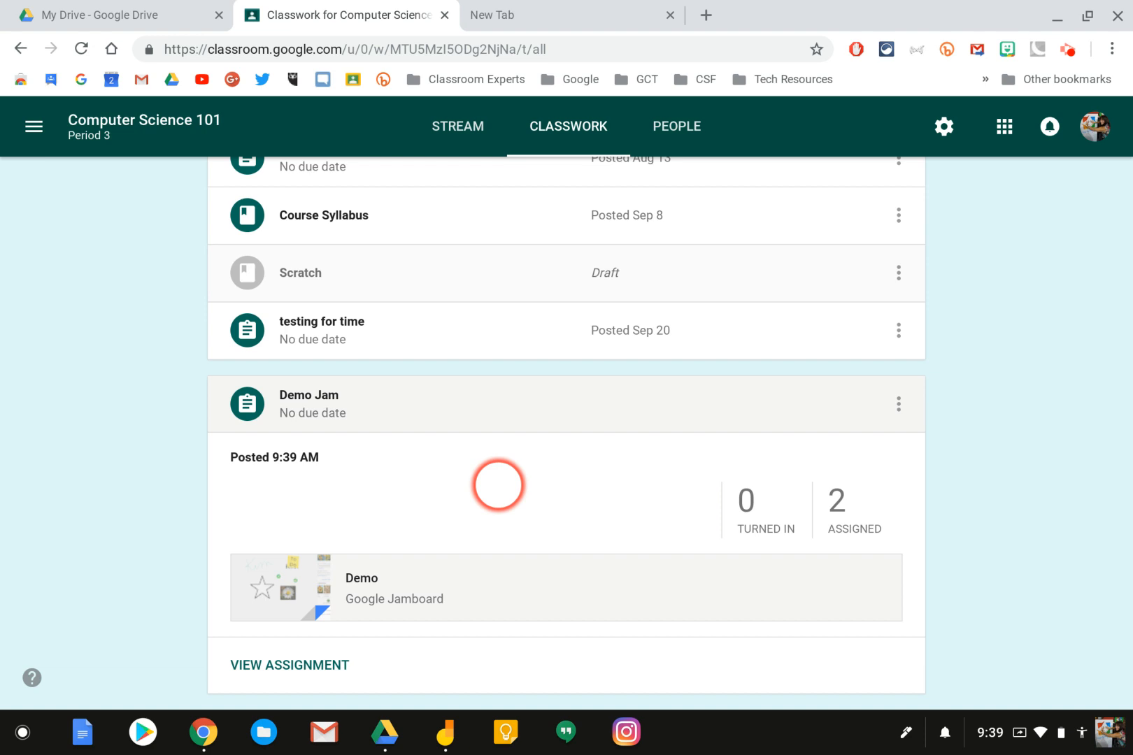
{"action": "scroll", "coordinate": [498, 485], "scroll_direction": "up", "scroll_amount": 1}
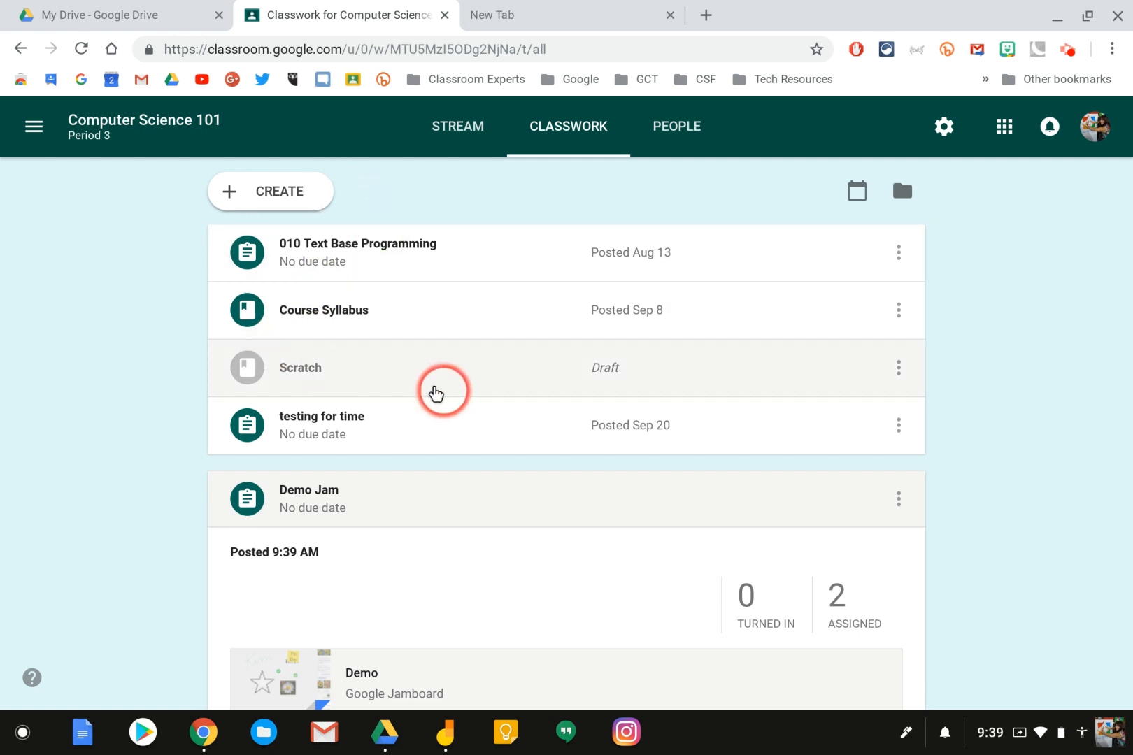
{"action": "scroll", "coordinate": [438, 384], "scroll_direction": "down", "scroll_amount": 2}
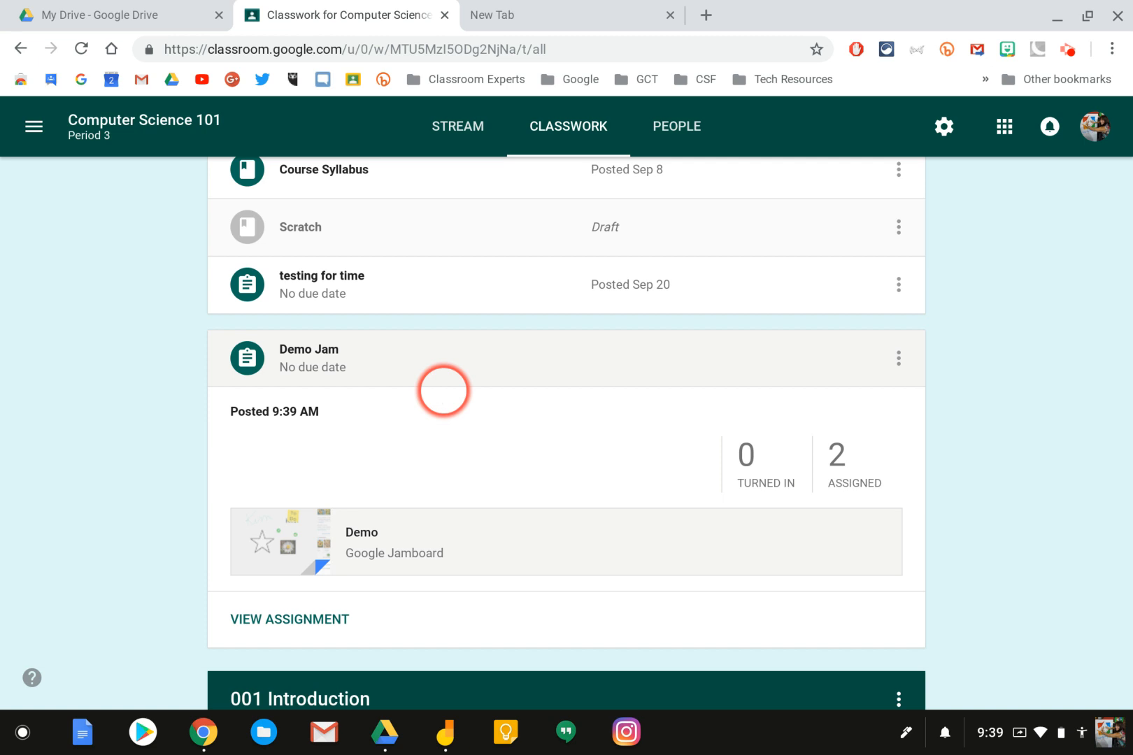
{"action": "scroll", "coordinate": [444, 391], "scroll_direction": "up", "scroll_amount": 2}
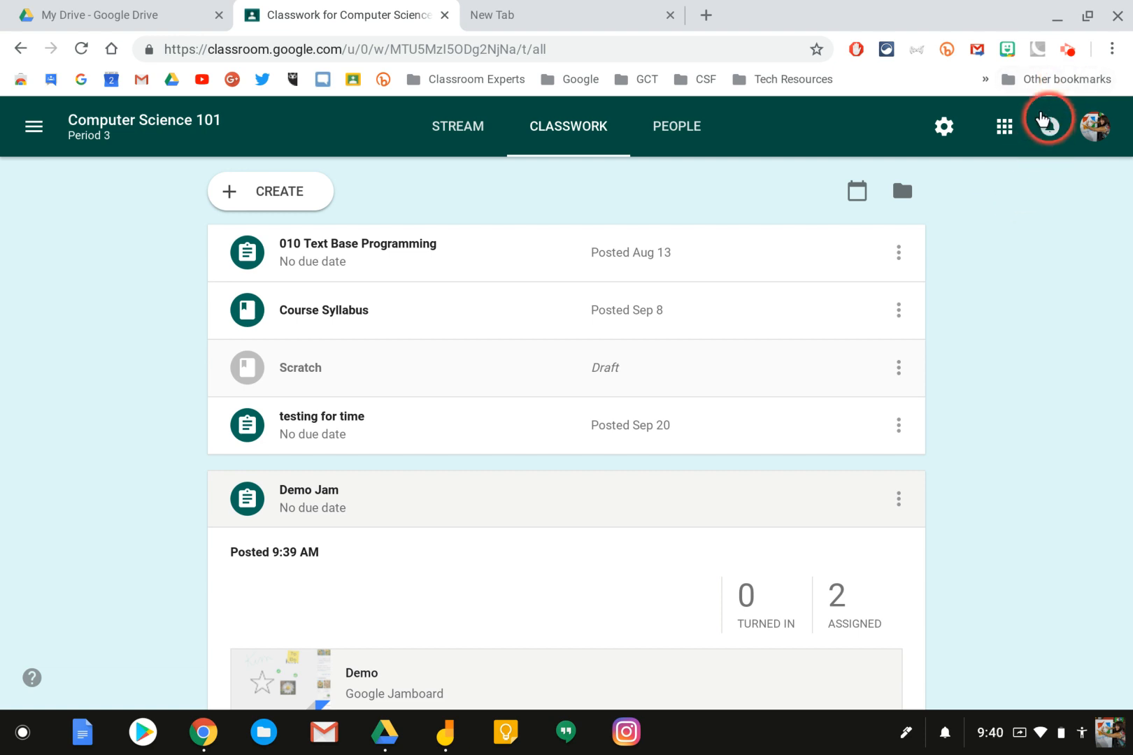
{"action": "left_click", "coordinate": [1068, 50]}
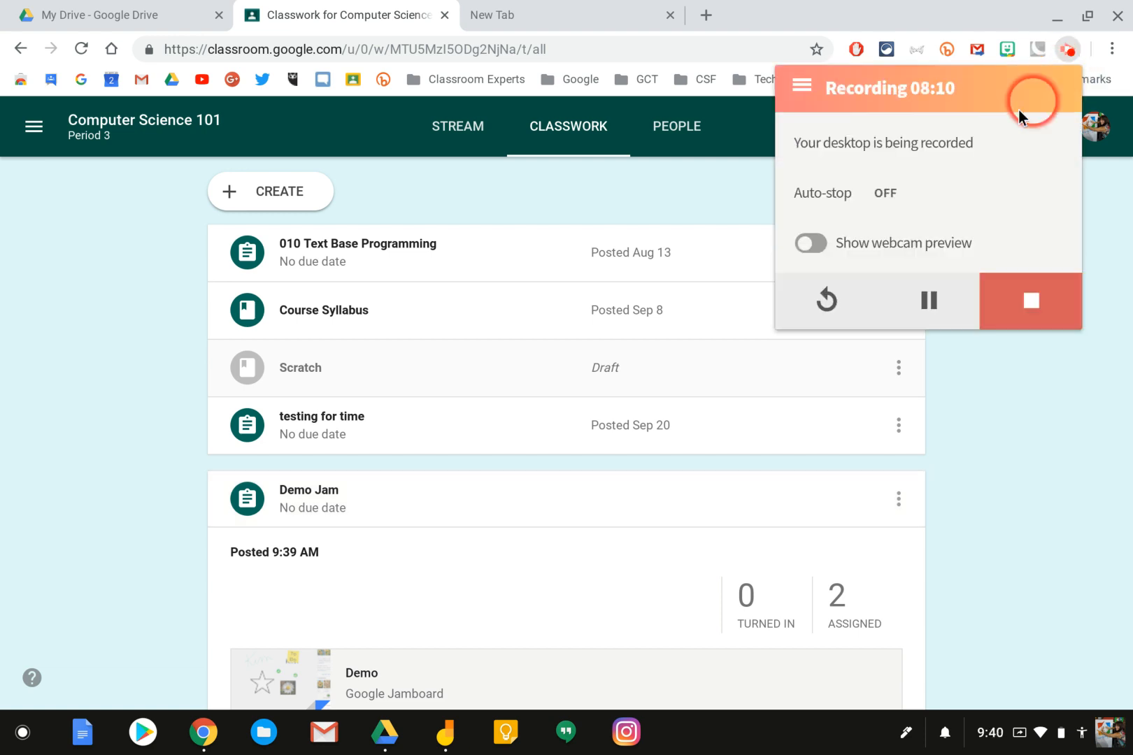